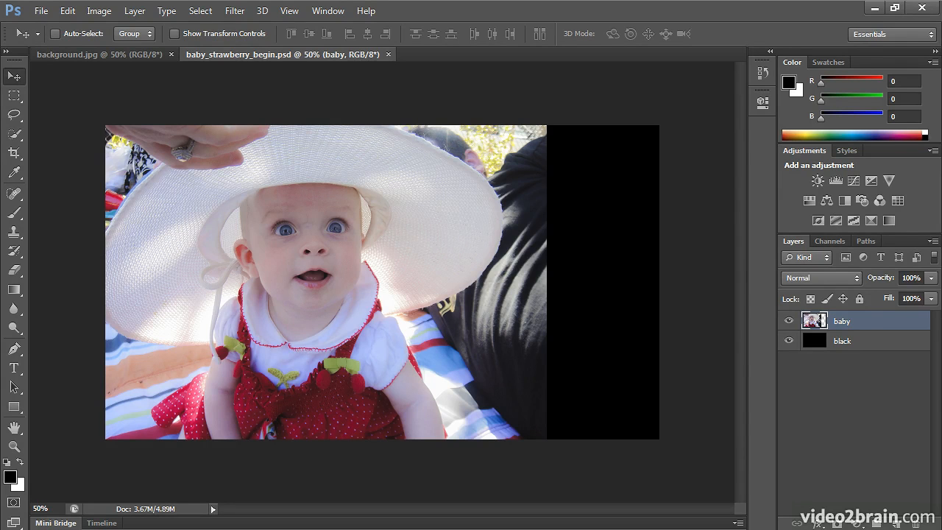
# Draw a freehand Lasso selection around the baby's forehead, from just above the eyebrows up to the hat brim.
pyautogui.click(10, 116)
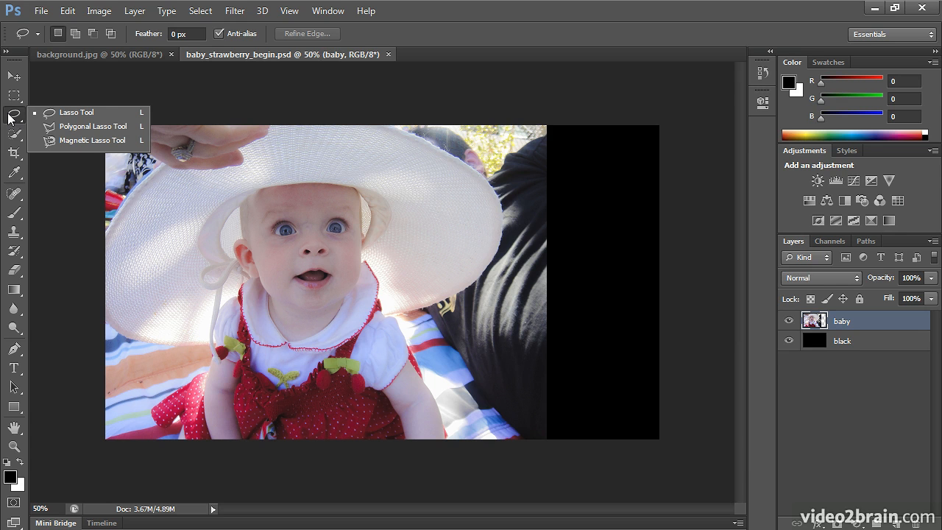
pyautogui.click(9, 116)
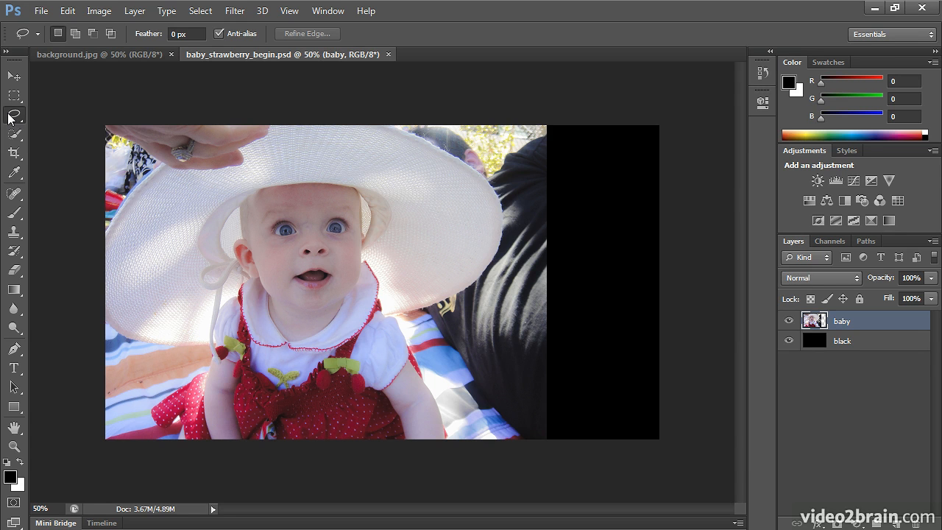
pyautogui.hotkey('ctrl', '+')
pyautogui.hotkey('ctrl', '+')
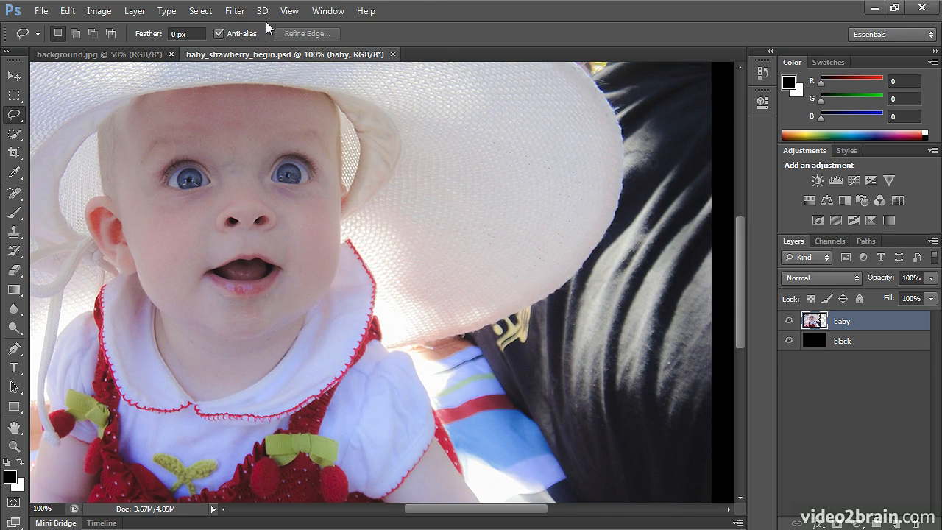
pyautogui.click(289, 11)
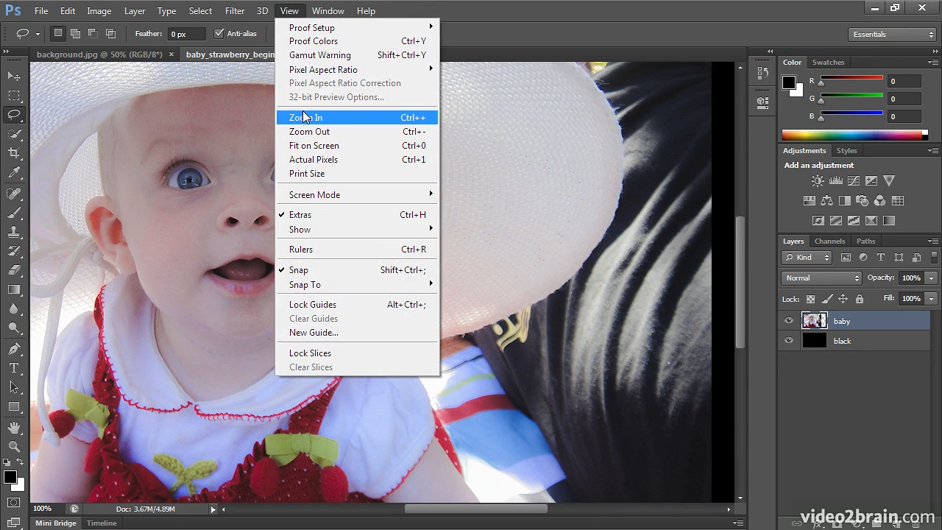
pyautogui.click(295, 11)
pyautogui.moveTo(126, 107)
pyautogui.mouseDown()
pyautogui.moveTo(126, 130)
pyautogui.moveTo(141, 153)
pyautogui.moveTo(237, 156)
pyautogui.moveTo(258, 142)
pyautogui.moveTo(333, 138)
pyautogui.moveTo(338, 115)
pyautogui.mouseUp()
pyautogui.moveTo(306, 82); pyautogui.dragTo(196, 77)
pyautogui.moveTo(124, 103); pyautogui.dragTo(125, 104)
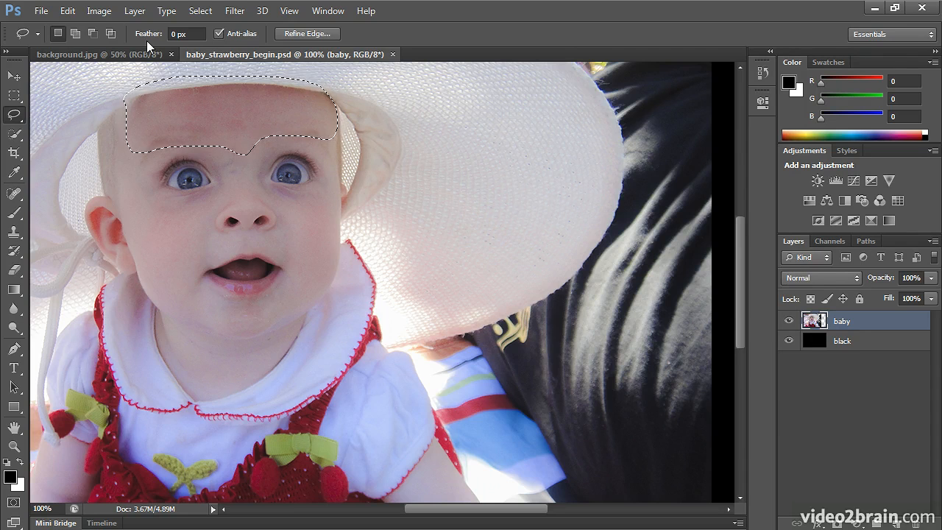
# Try a Color Balance on the forehead selection with Cyan-Red at -5 and Magenta-Green at -11, comparing with the preview off.
pyautogui.click(98, 10)
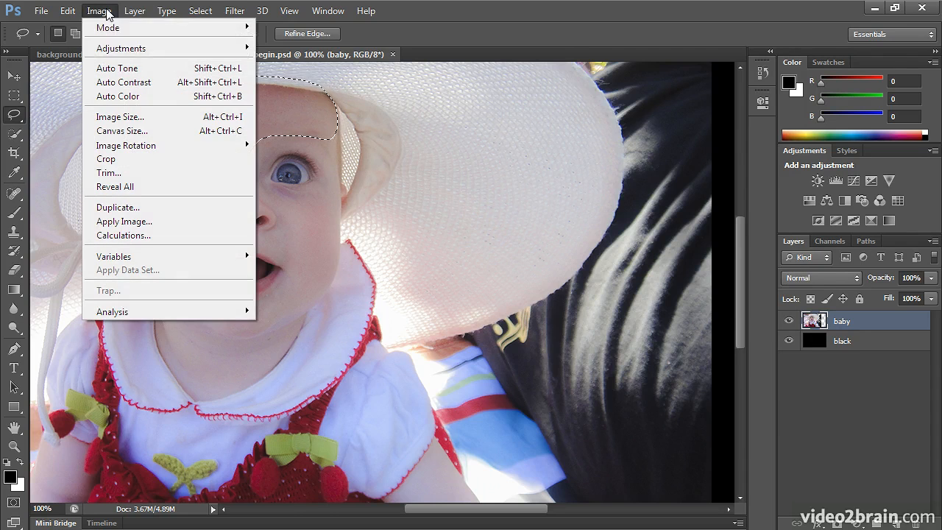
pyautogui.moveTo(110, 48)
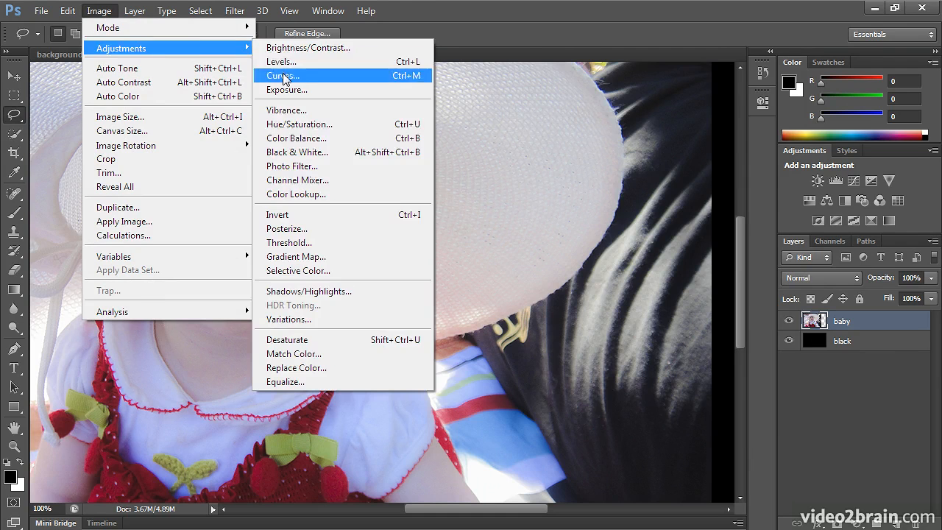
pyautogui.click(298, 137)
pyautogui.moveTo(393, 123); pyautogui.dragTo(433, 120)
pyautogui.moveTo(482, 174); pyautogui.dragTo(479, 174)
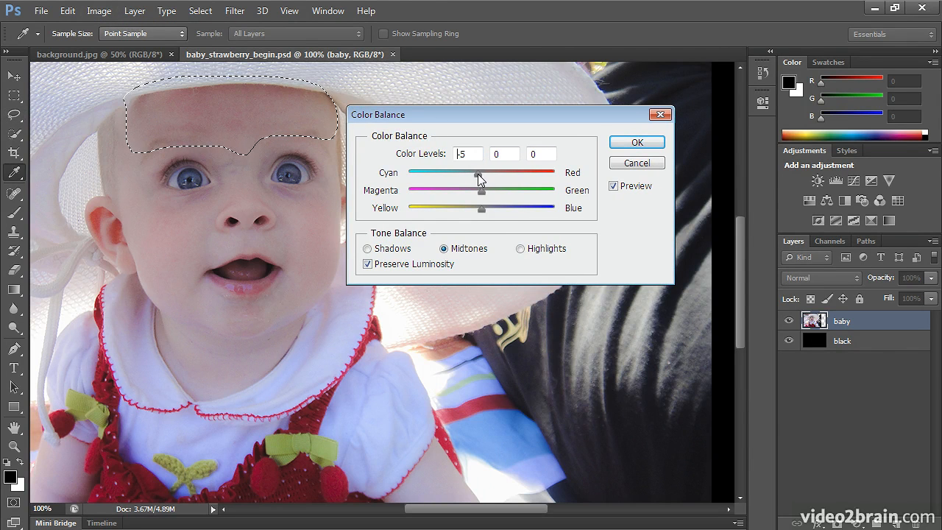
pyautogui.moveTo(481, 192); pyautogui.dragTo(473, 190)
pyautogui.click(616, 189)
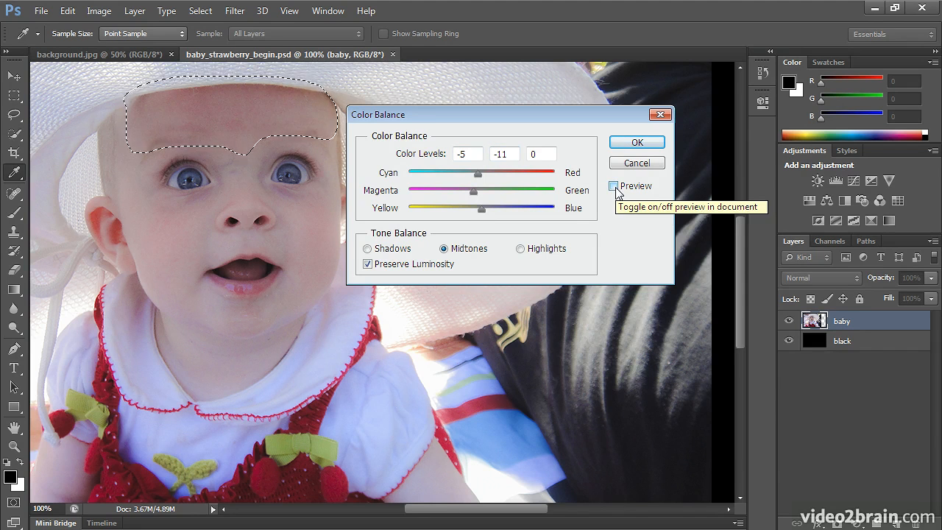
pyautogui.click(613, 187)
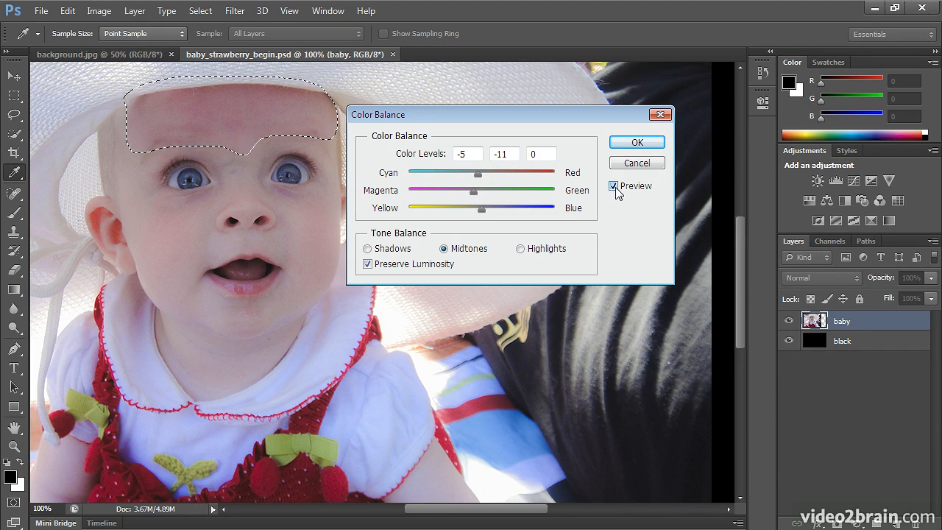
# Set the Magenta-Green level to +7, compare the preview, and apply the Color Balance to the forehead.
pyautogui.moveTo(473, 192); pyautogui.dragTo(486, 193)
pyautogui.click(628, 189)
pyautogui.click(627, 189)
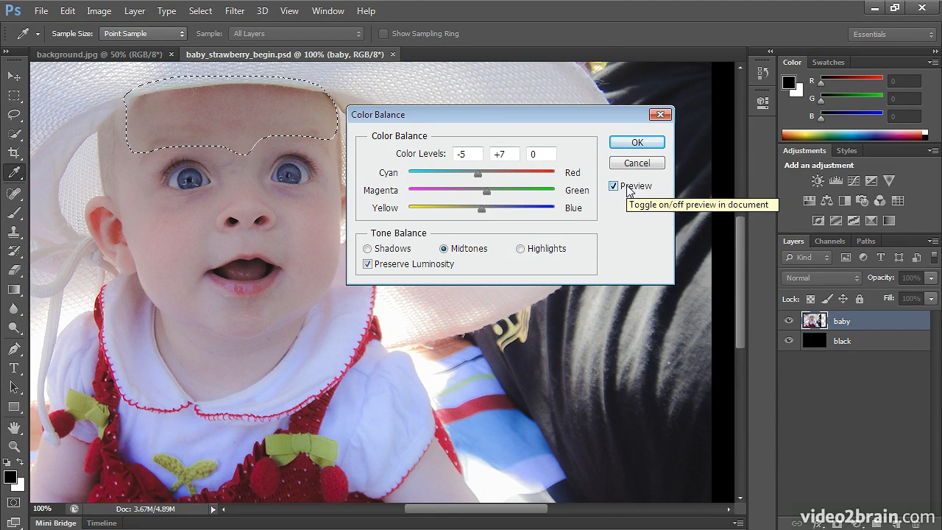
pyautogui.click(623, 144)
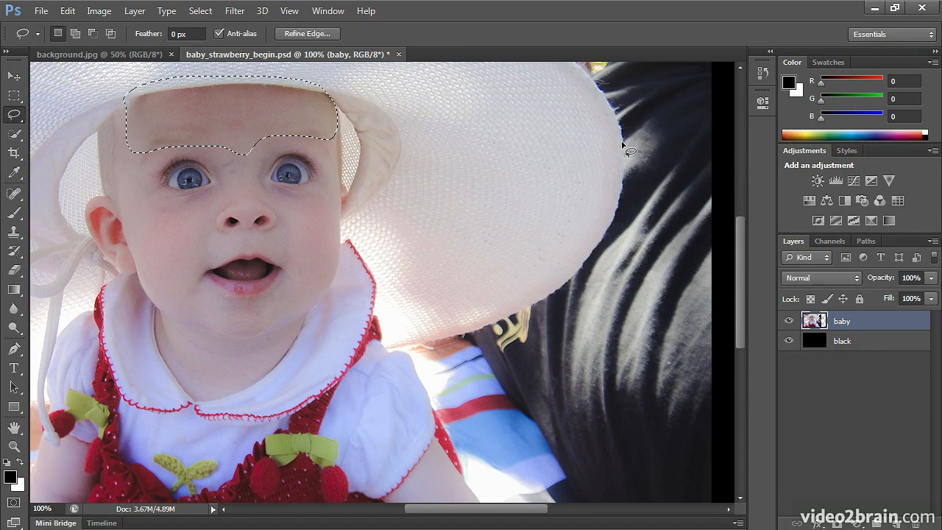
# Deselect the forehead to check its edges, and step back through the deselection and the Color Balance adjustment.
pyautogui.hotkey('ctrl', 'd')
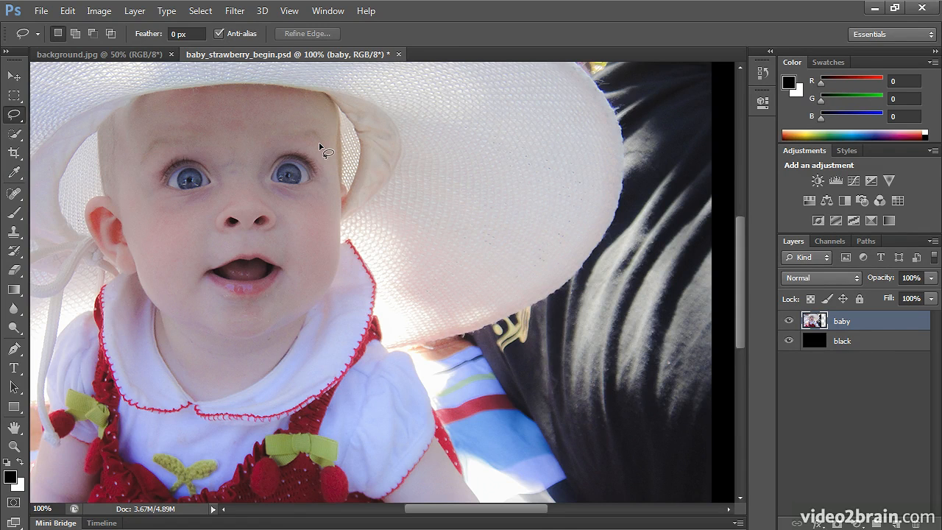
pyautogui.click(65, 11)
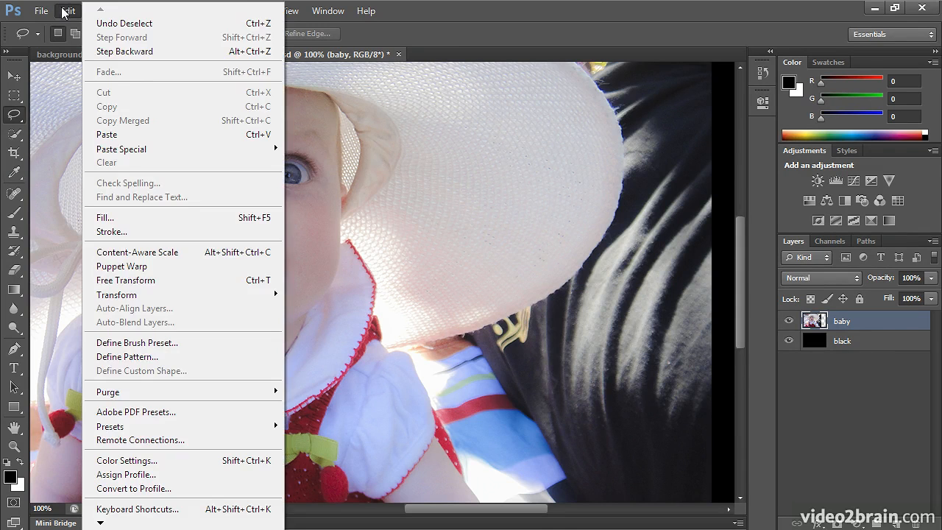
pyautogui.click(135, 54)
pyautogui.click(70, 12)
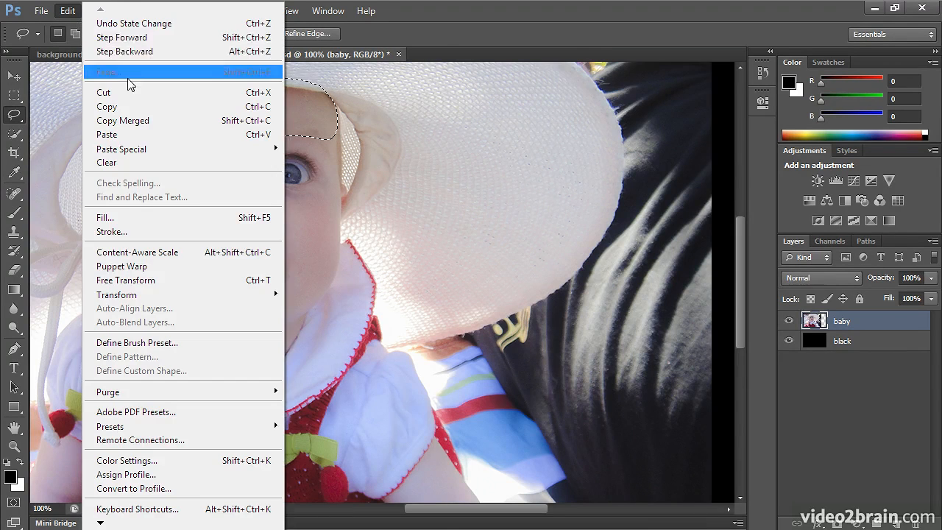
pyautogui.click(135, 51)
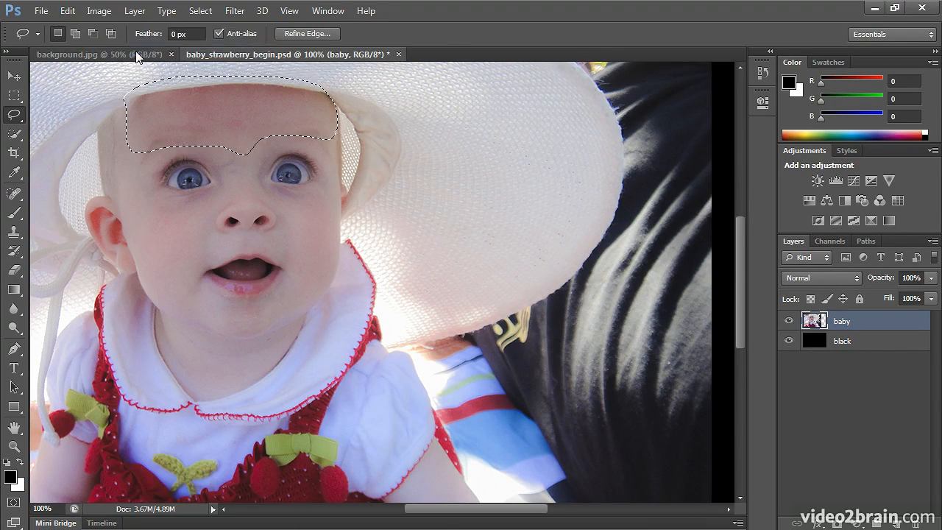
# Redraw the freehand selection around the baby's forehead and feather it by 25 pixels.
pyautogui.click(89, 137)
pyautogui.moveTo(134, 135)
pyautogui.mouseDown()
pyautogui.moveTo(125, 103)
pyautogui.moveTo(153, 87)
pyautogui.moveTo(301, 77)
pyautogui.moveTo(340, 96)
pyautogui.moveTo(331, 121)
pyautogui.moveTo(277, 146)
pyautogui.moveTo(217, 152)
pyautogui.moveTo(129, 137)
pyautogui.mouseUp()
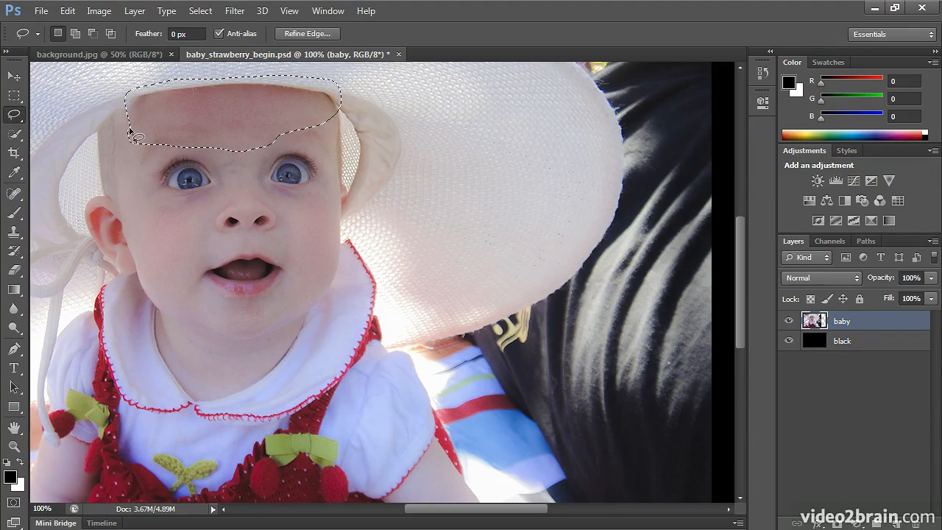
pyautogui.click(193, 12)
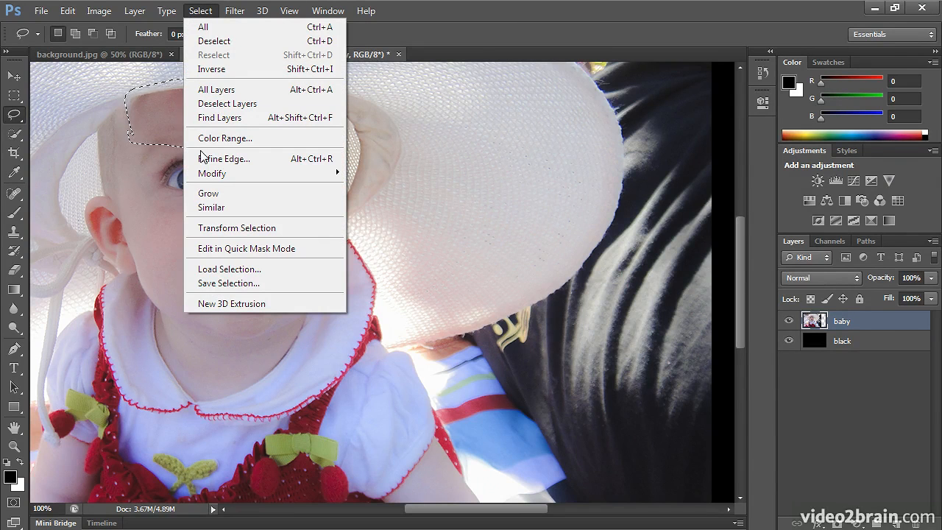
pyautogui.moveTo(205, 176)
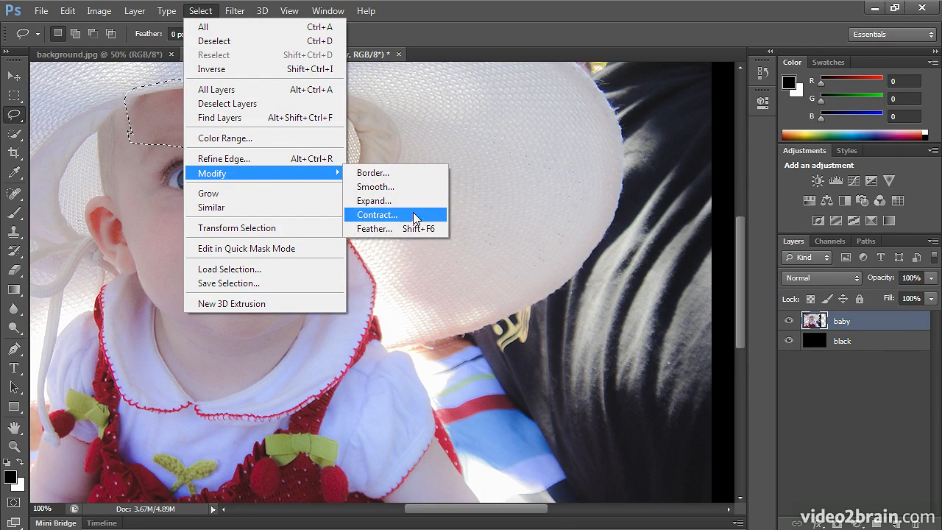
pyautogui.click(410, 228)
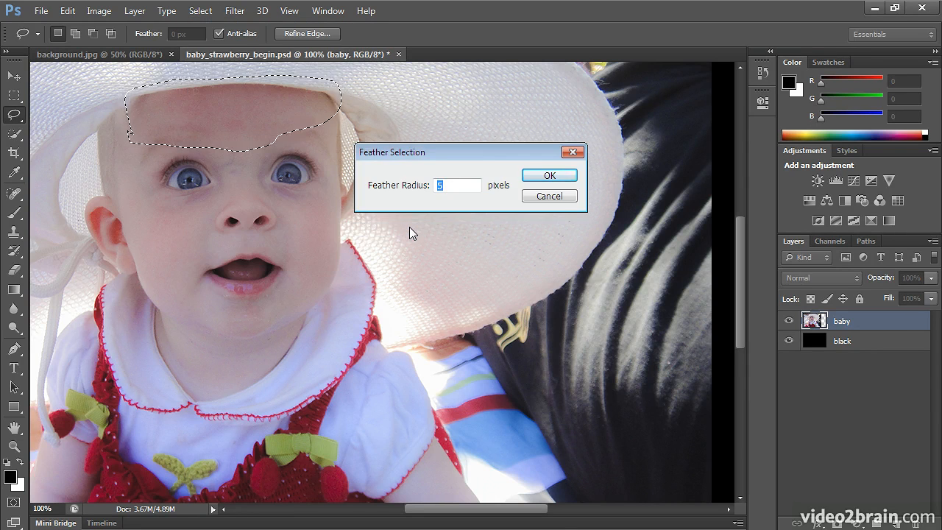
pyautogui.write('25')
pyautogui.click(546, 178)
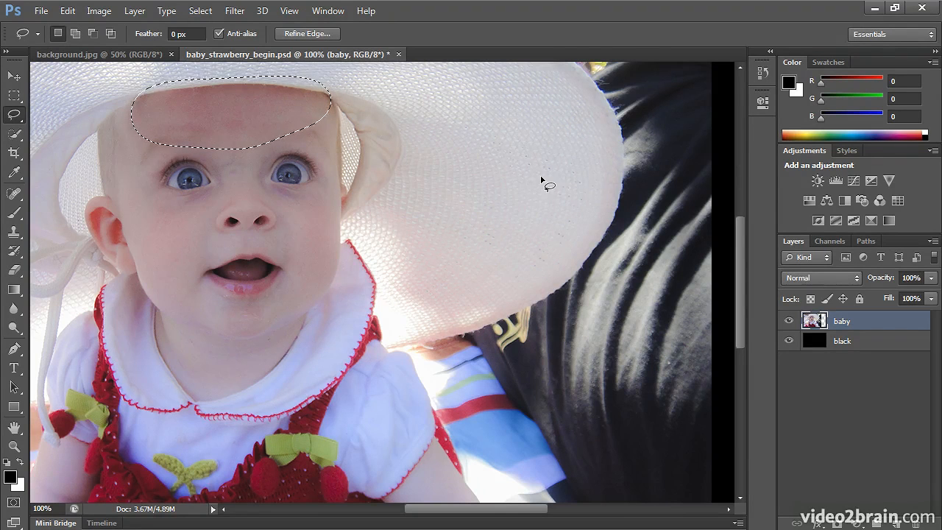
# Apply Color Balance to the feathered forehead selection, shifting it slightly toward cyan and green, and deselect it.
pyautogui.click(100, 10)
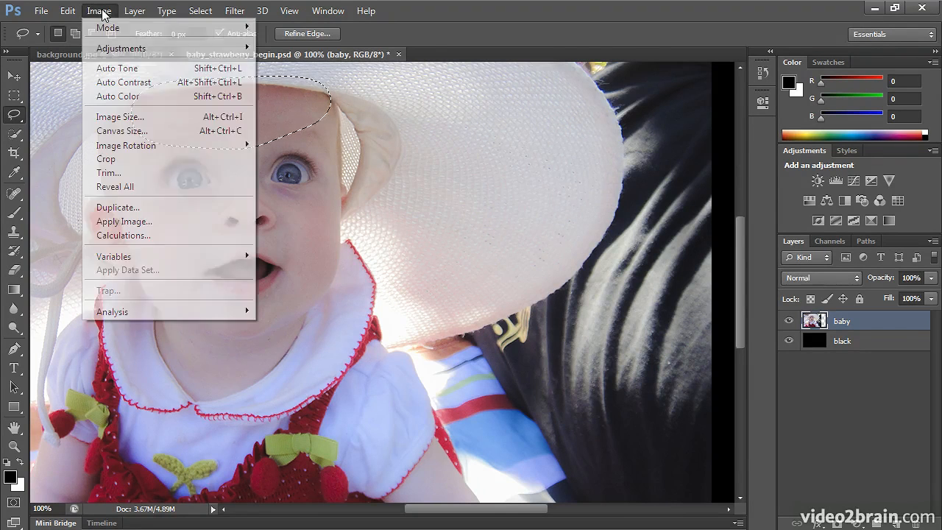
pyautogui.moveTo(117, 47)
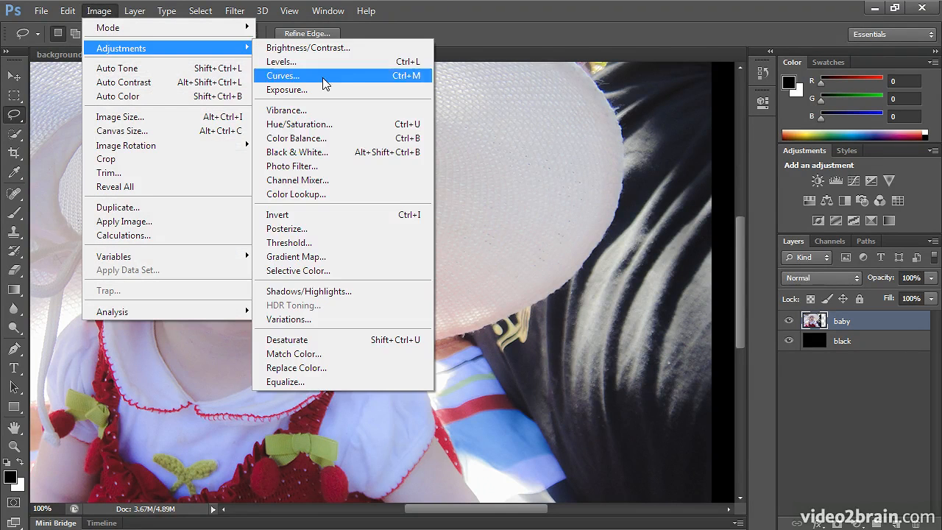
pyautogui.click(376, 142)
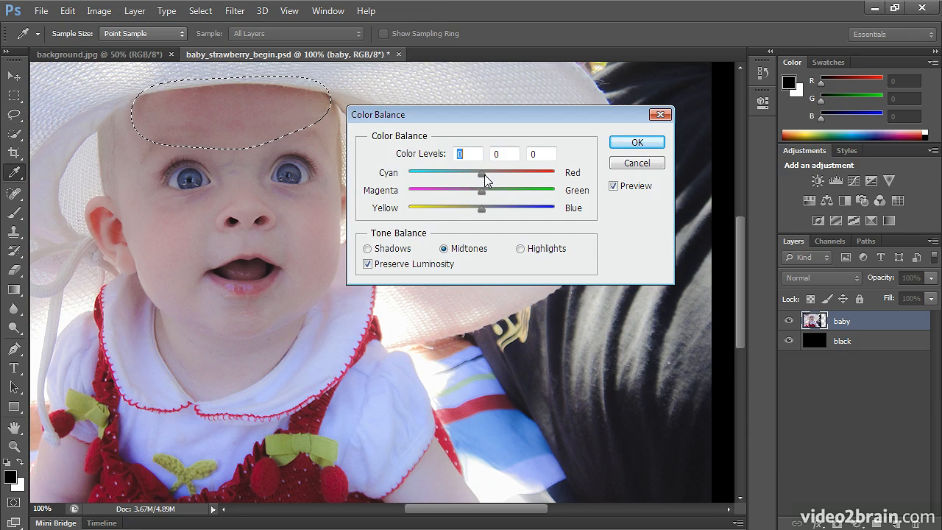
pyautogui.moveTo(484, 174); pyautogui.dragTo(484, 174)
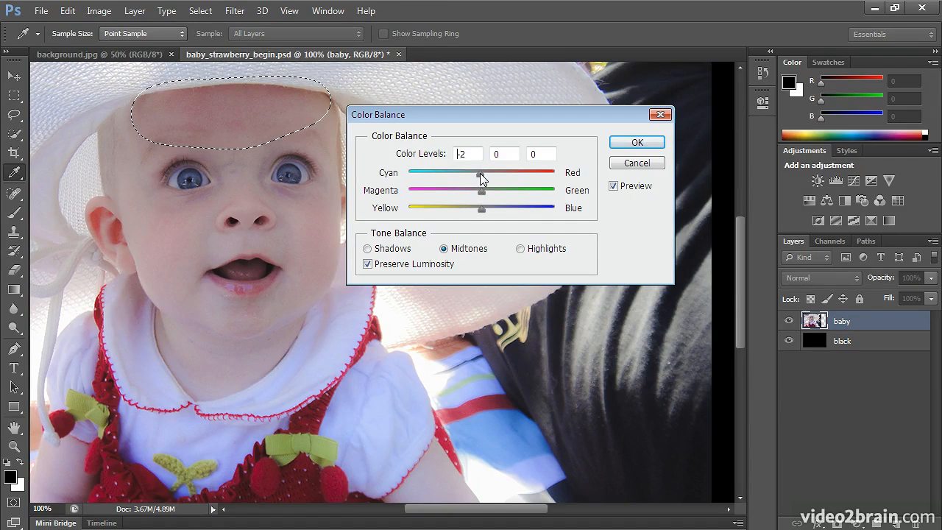
pyautogui.moveTo(482, 193); pyautogui.dragTo(485, 193)
pyautogui.click(532, 255)
pyautogui.click(482, 174)
pyautogui.moveTo(480, 175); pyautogui.dragTo(490, 196)
pyautogui.click(637, 143)
pyautogui.press('l')
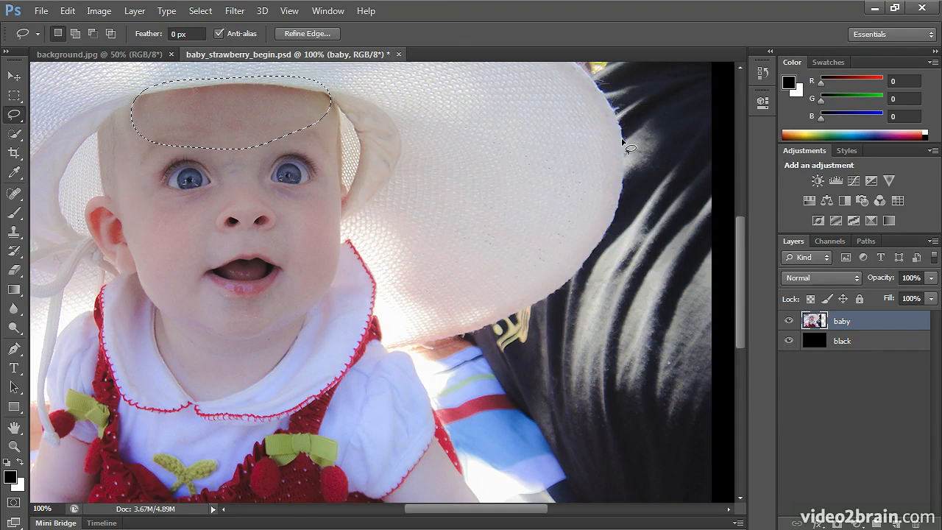
pyautogui.hotkey('ctrl', 'd')
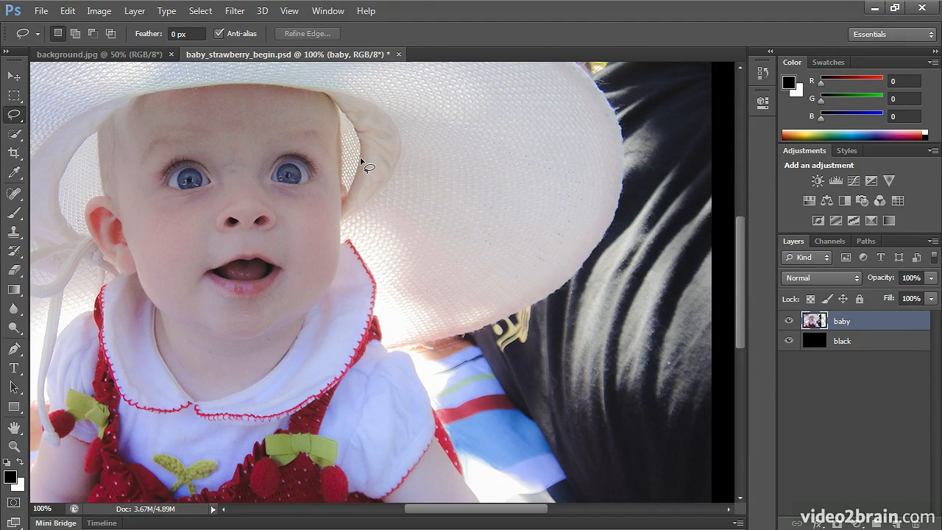
# Compare the original and corrected forehead by switching between the opening and latest history states, ending on the latest.
pyautogui.click(762, 72)
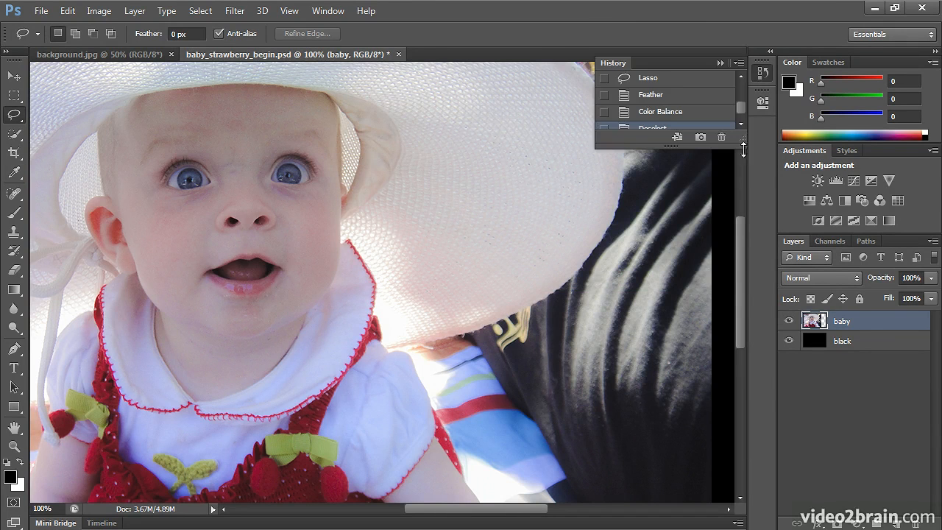
pyautogui.moveTo(741, 136); pyautogui.dragTo(740, 342)
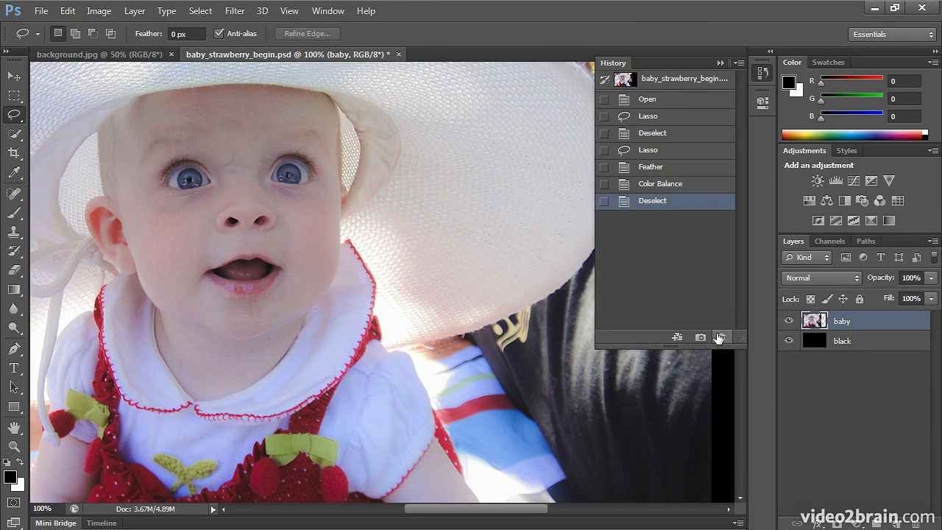
pyautogui.click(659, 83)
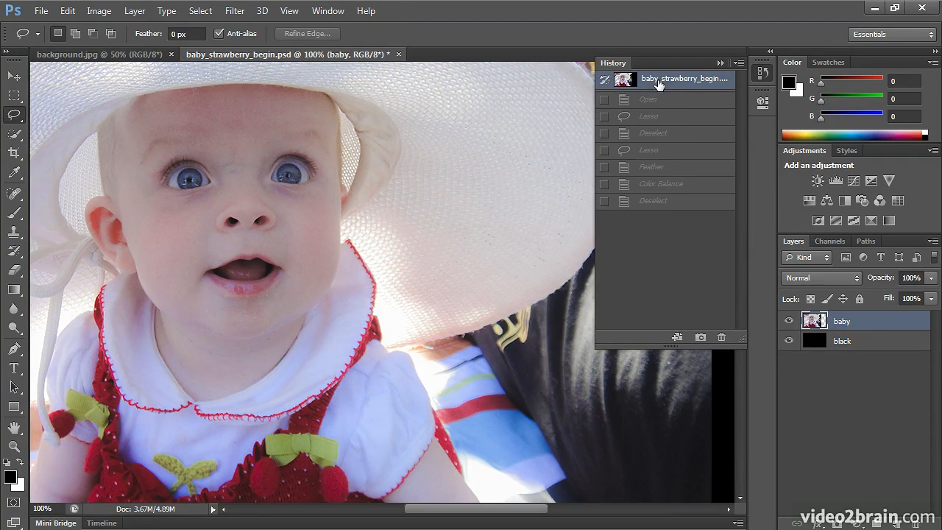
pyautogui.click(658, 201)
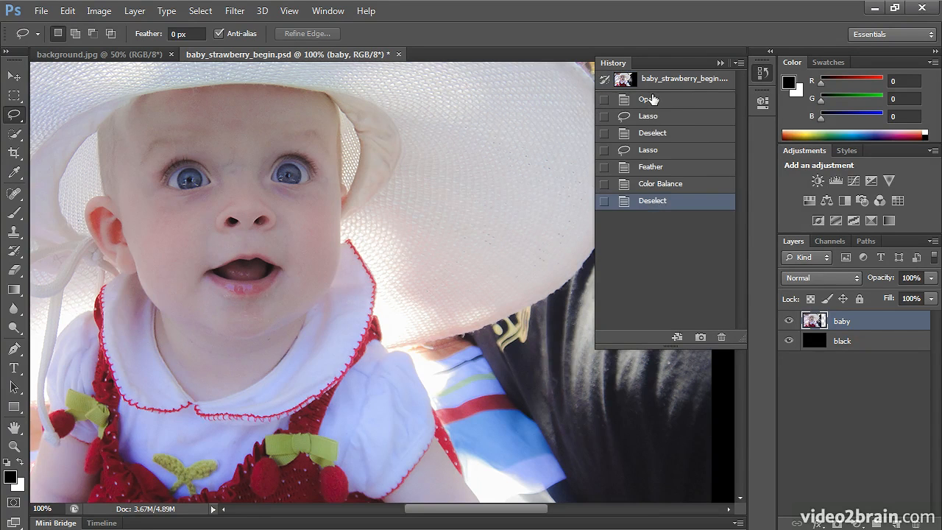
pyautogui.click(653, 99)
pyautogui.click(653, 201)
pyautogui.click(759, 77)
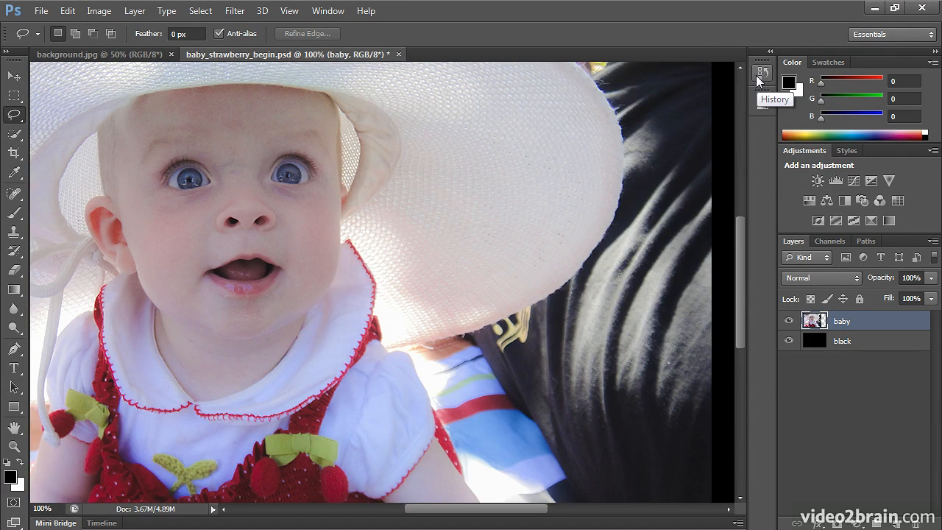
# Fit the whole image on screen and toggle the black layer's visibility off and on to check the baby layer's extent.
pyautogui.hotkey('ctrl', '0')
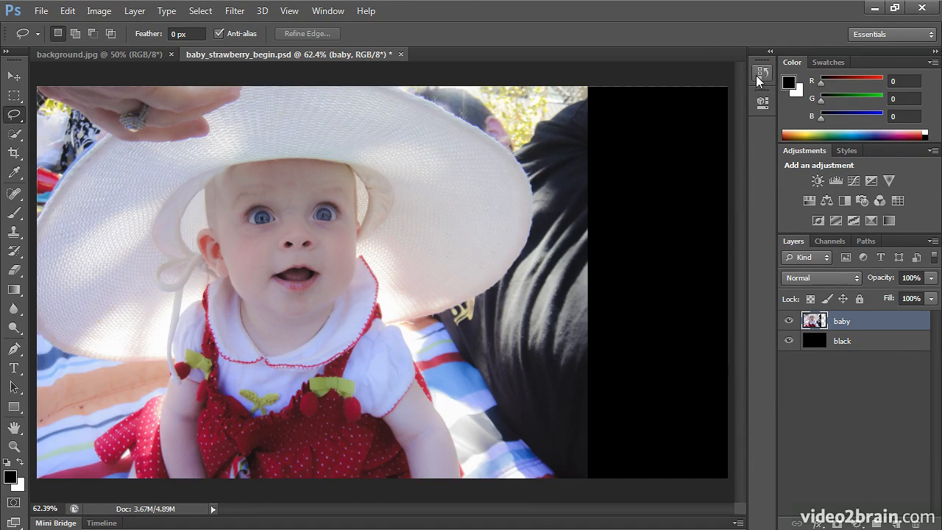
pyautogui.click(791, 342)
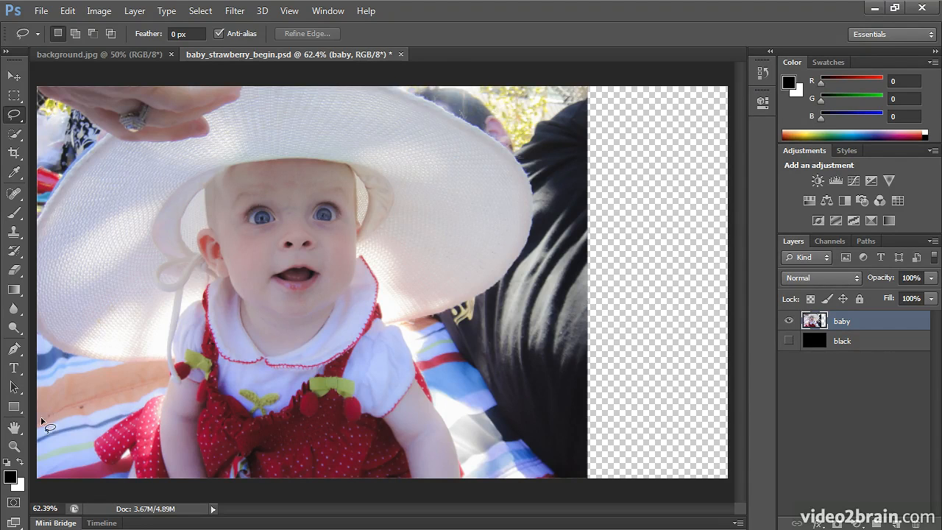
pyautogui.click(789, 342)
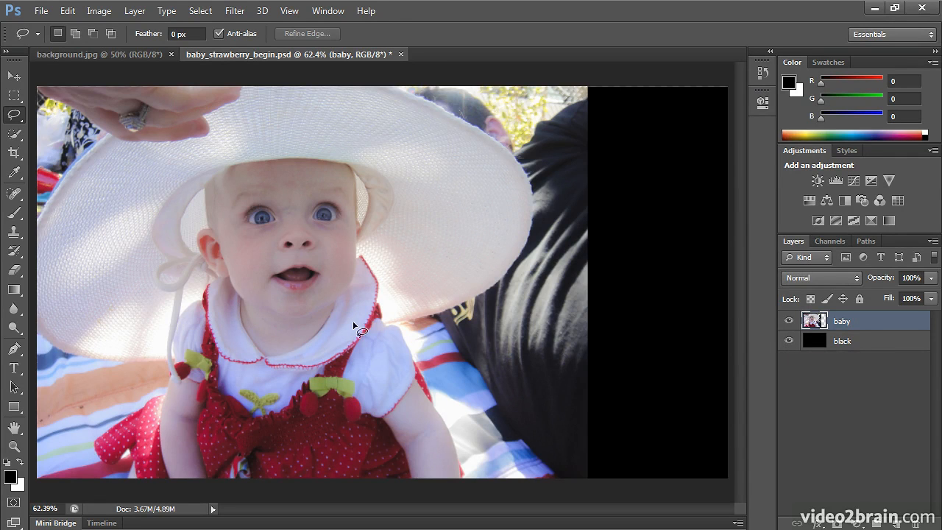
pyautogui.click(13, 153)
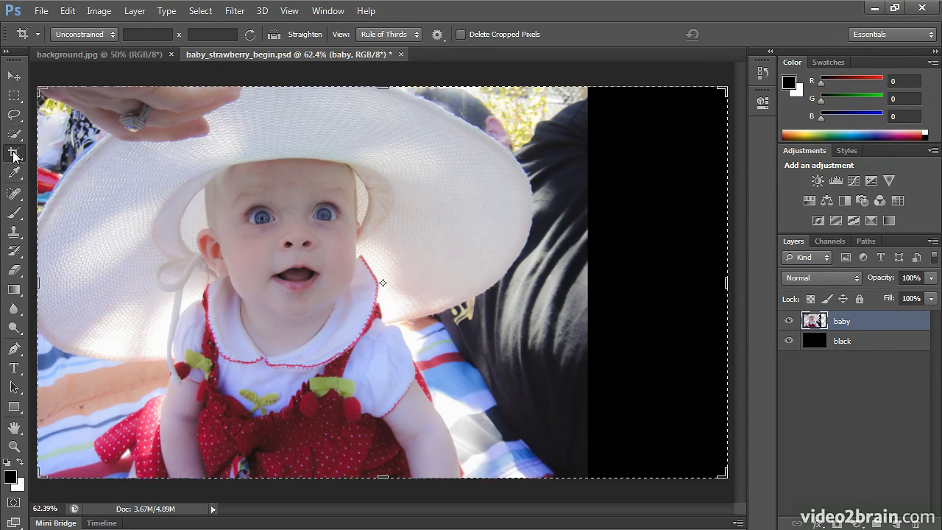
pyautogui.click(77, 174)
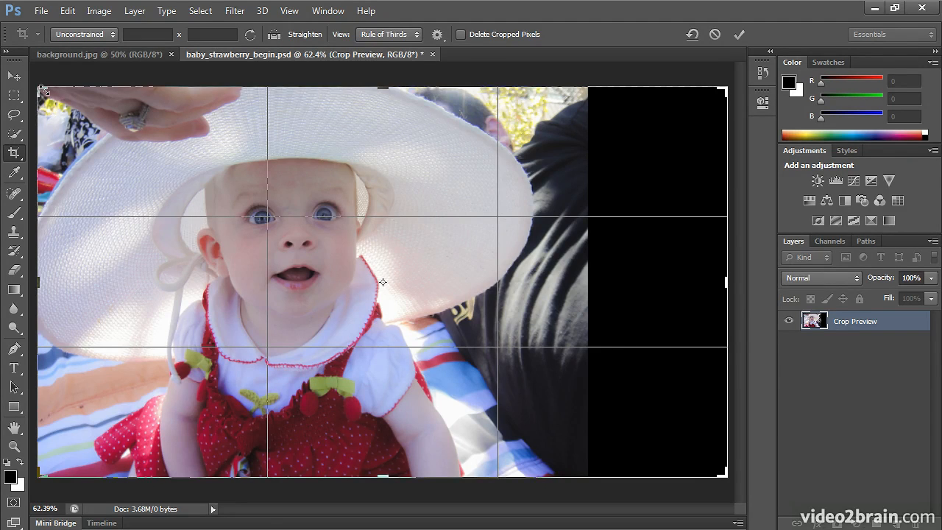
pyautogui.click(11, 78)
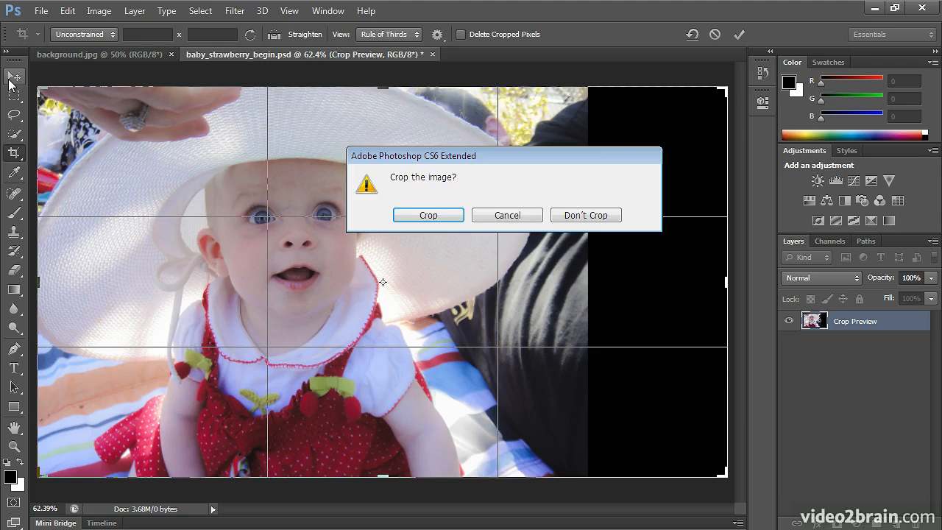
pyautogui.click(580, 220)
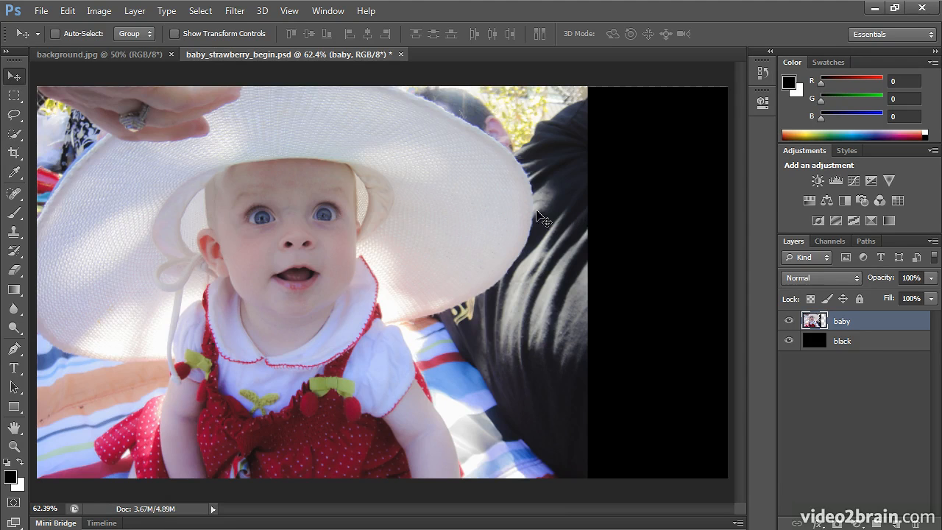
# In background.jpg, outline the black Manfrotto tripod leg and its metal fitting with a closed Polygonal Lasso selection.
pyautogui.click(103, 55)
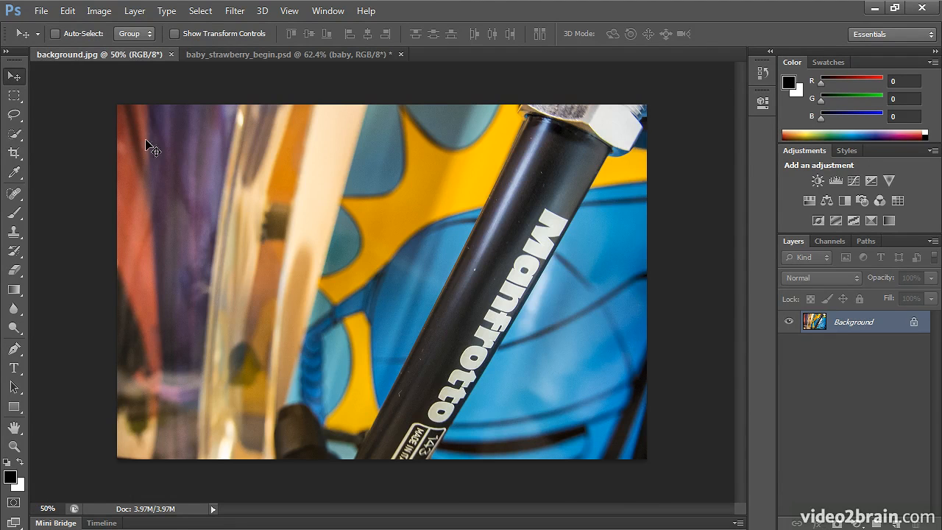
pyautogui.click(14, 115)
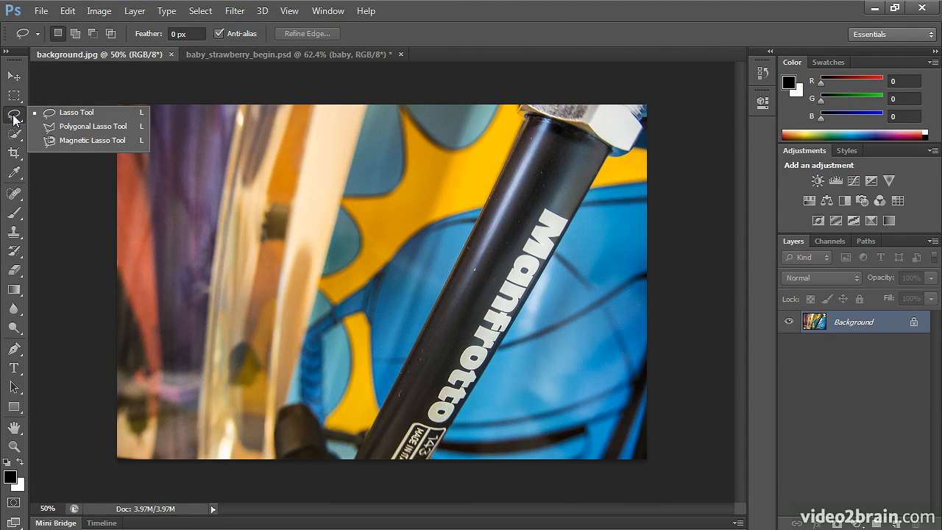
pyautogui.click(93, 126)
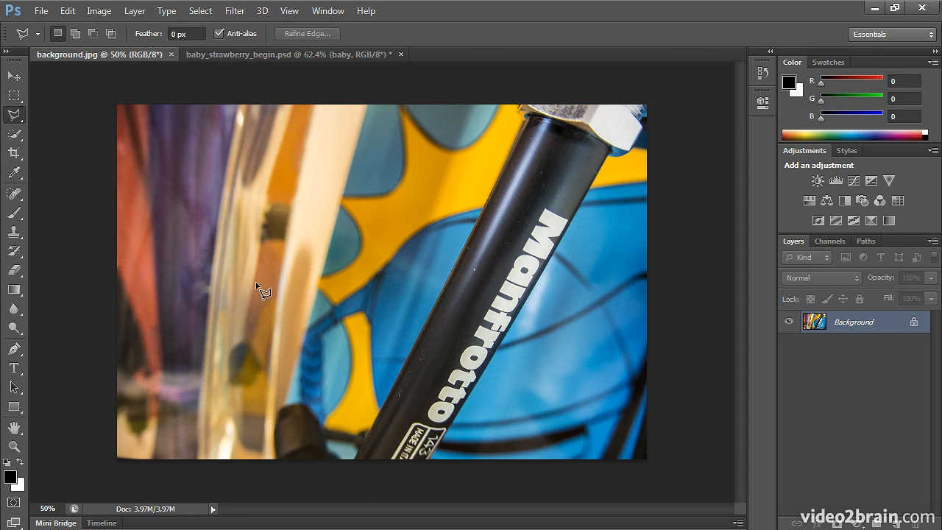
pyautogui.click(348, 460)
pyautogui.click(518, 122)
pyautogui.click(505, 95)
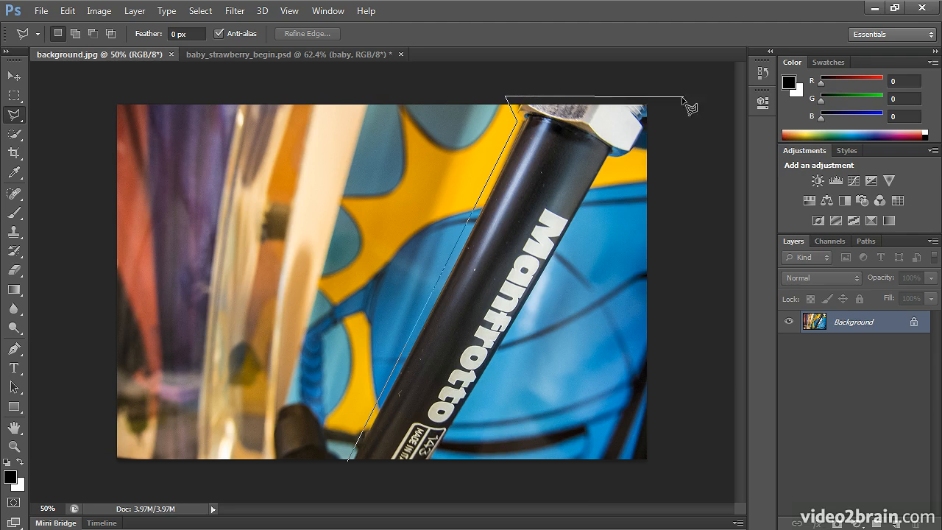
pyautogui.click(679, 98)
pyautogui.click(630, 158)
pyautogui.click(608, 160)
pyautogui.click(432, 465)
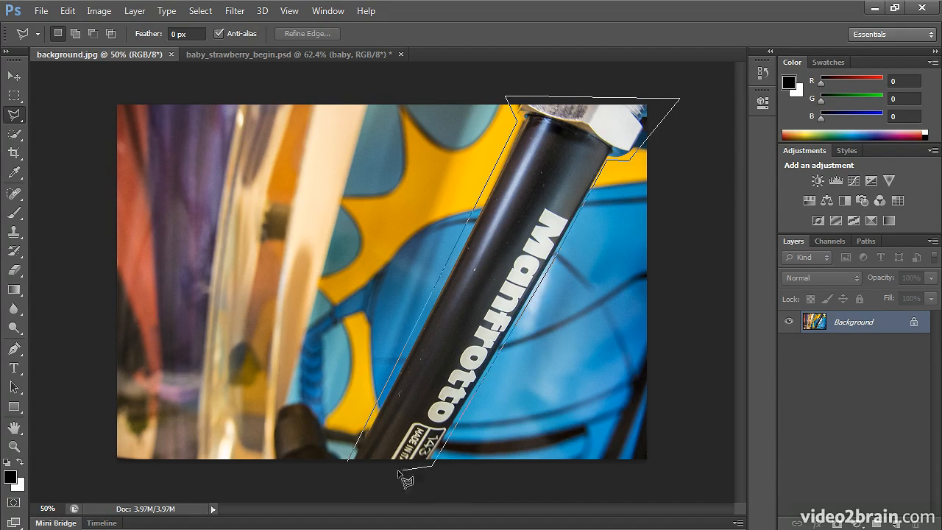
pyautogui.click(348, 464)
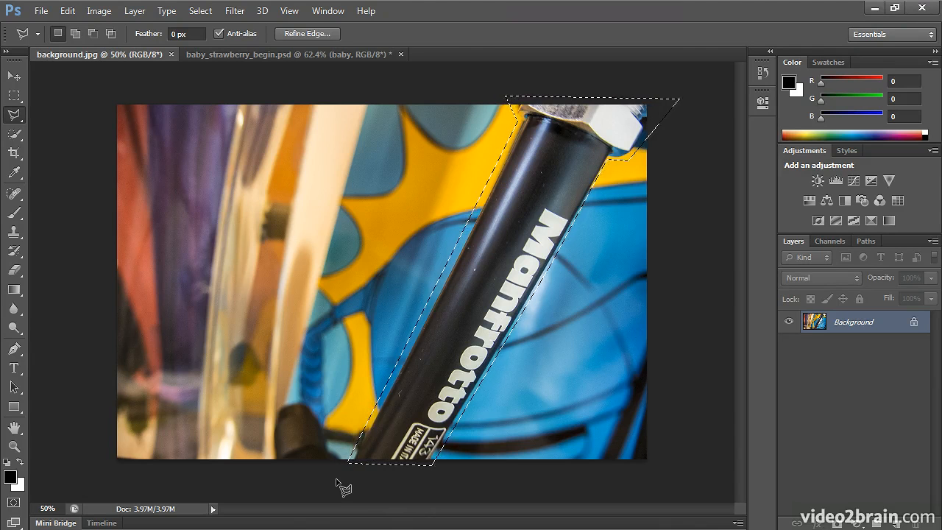
# Fill the tripod leg selection twice using Content-Aware contents, Normal mode and 100% opacity.
pyautogui.click(70, 10)
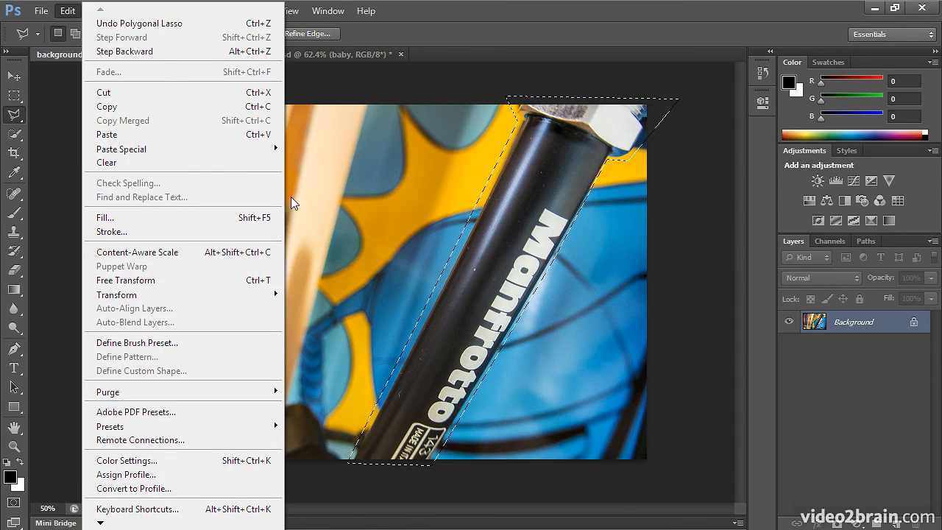
pyautogui.click(221, 217)
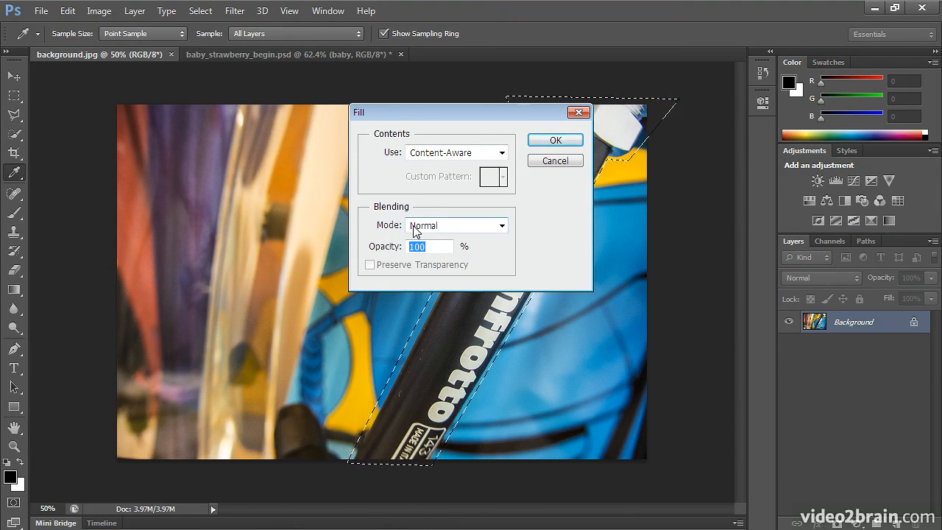
pyautogui.click(553, 140)
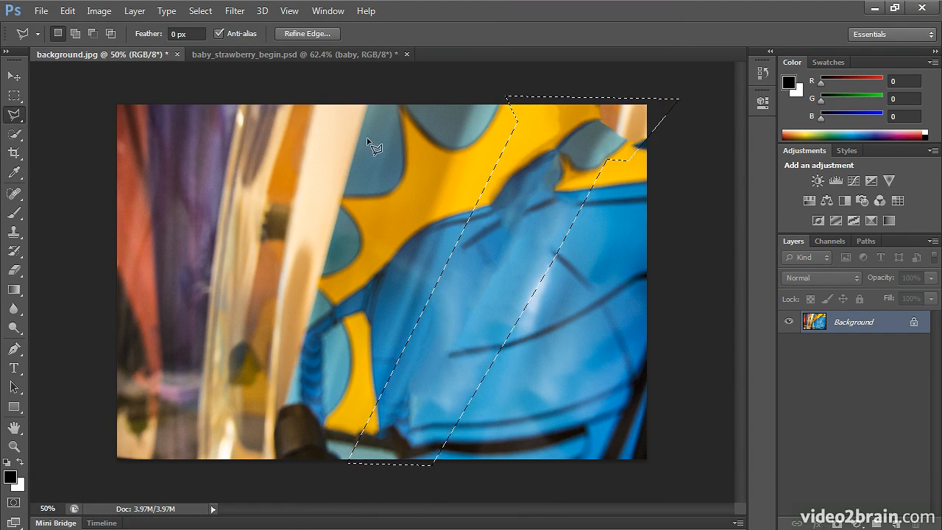
pyautogui.click(67, 10)
pyautogui.click(129, 211)
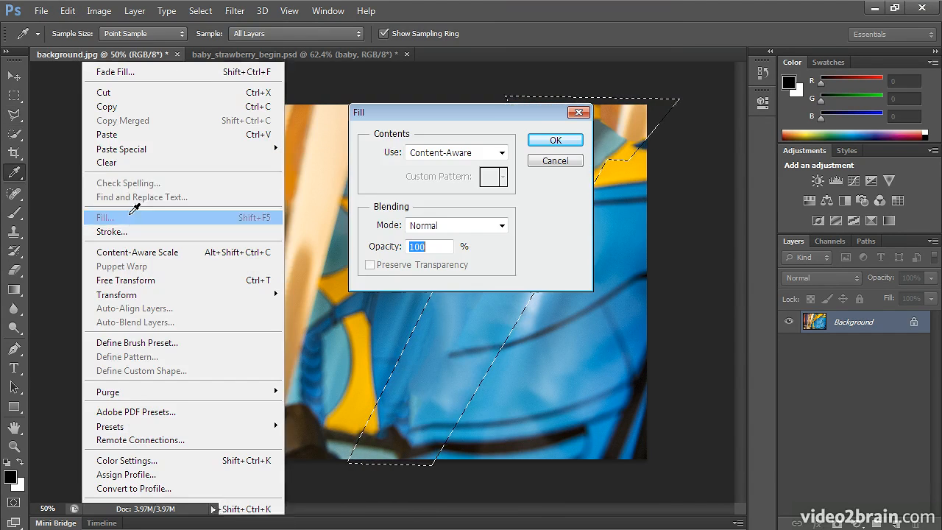
pyautogui.click(551, 141)
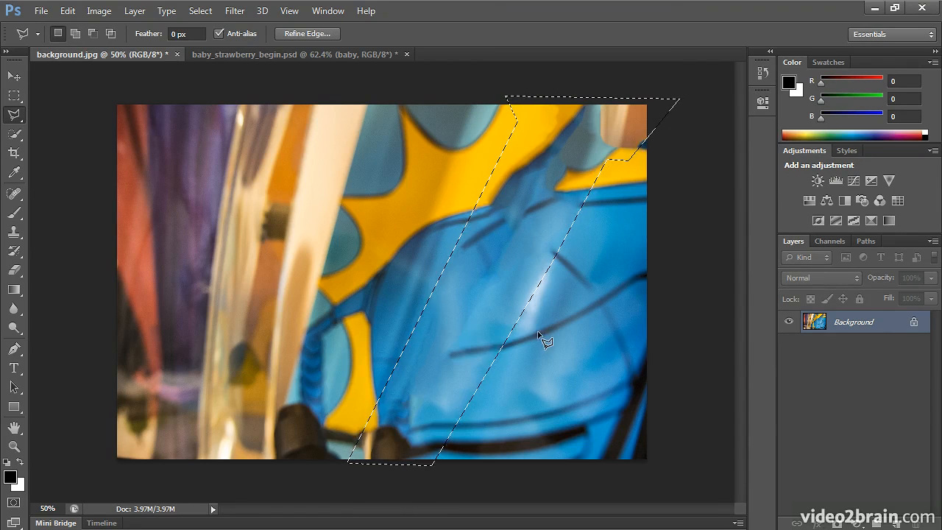
# Draw a triangular Polygonal Lasso selection over the filled blue area and deselect it.
pyautogui.click(373, 284)
pyautogui.click(254, 324)
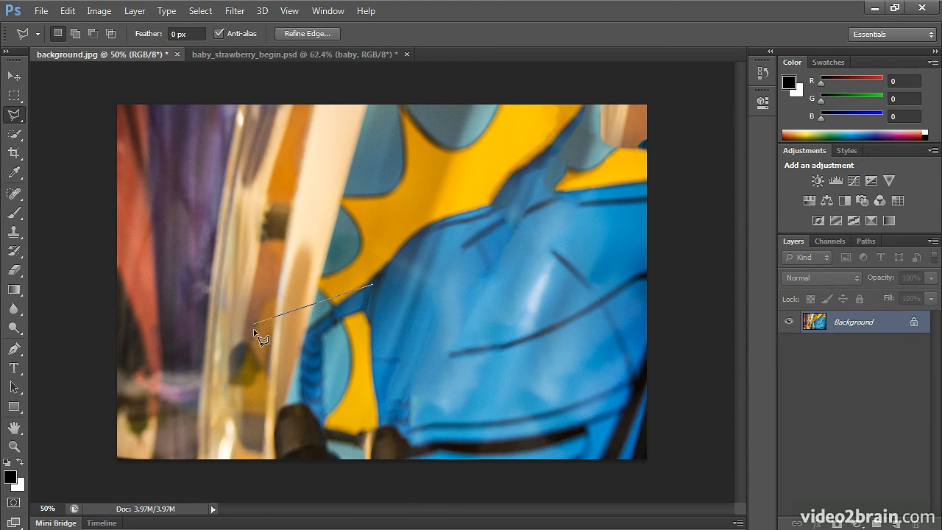
pyautogui.click(558, 402)
pyautogui.doubleClick(578, 299)
pyautogui.click(577, 297)
pyautogui.click(373, 251)
pyautogui.doubleClick(362, 398)
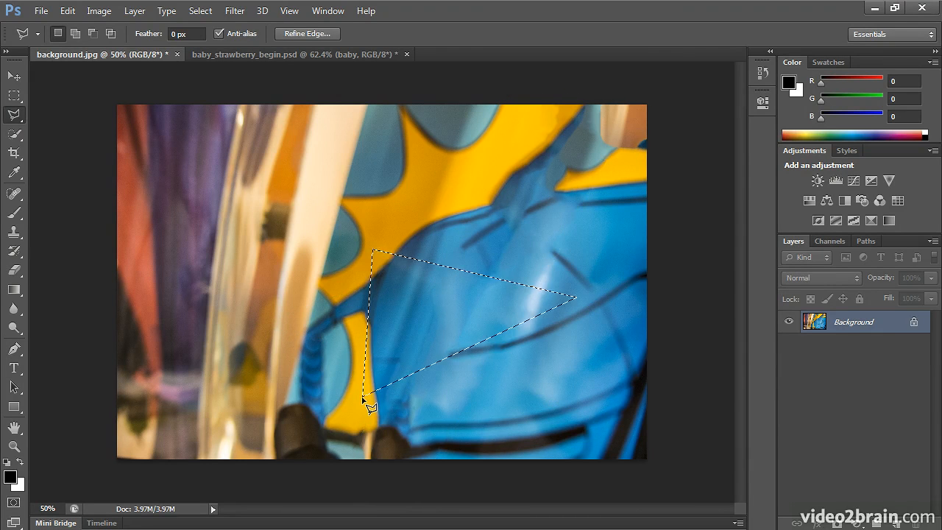
pyautogui.click(195, 9)
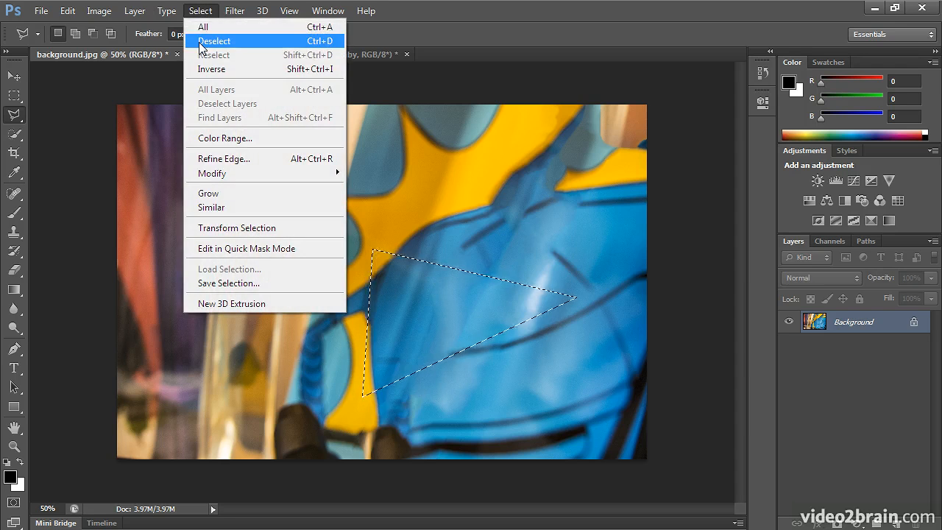
pyautogui.click(200, 45)
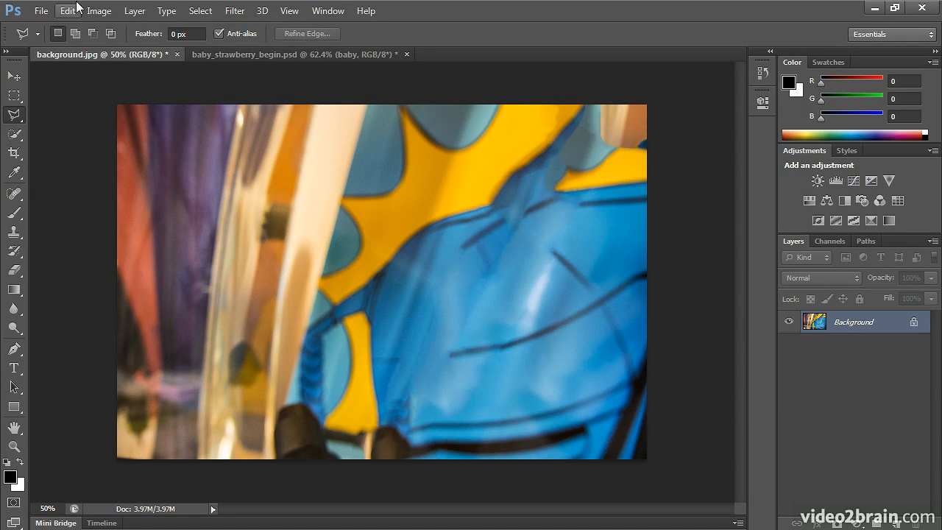
# Select the entire retouched background.jpg image and copy it.
pyautogui.click(198, 10)
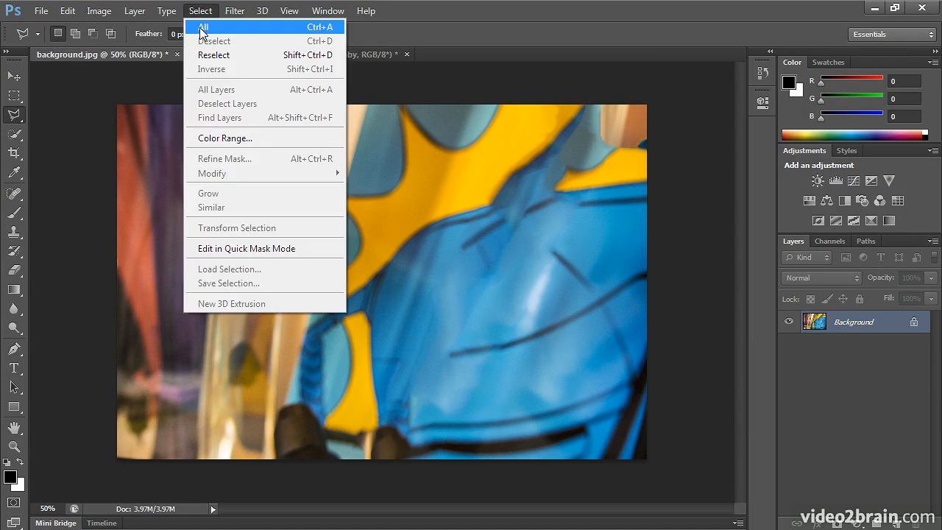
pyautogui.click(204, 28)
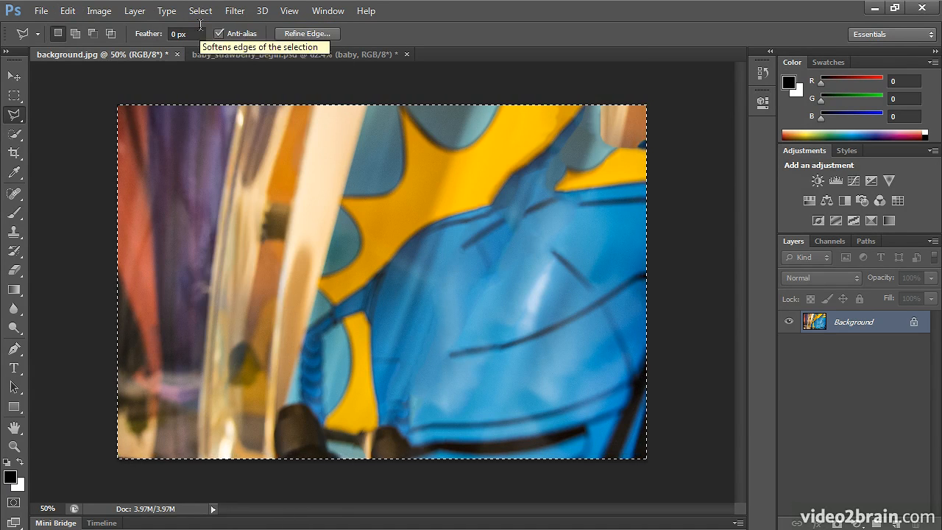
pyautogui.click(67, 10)
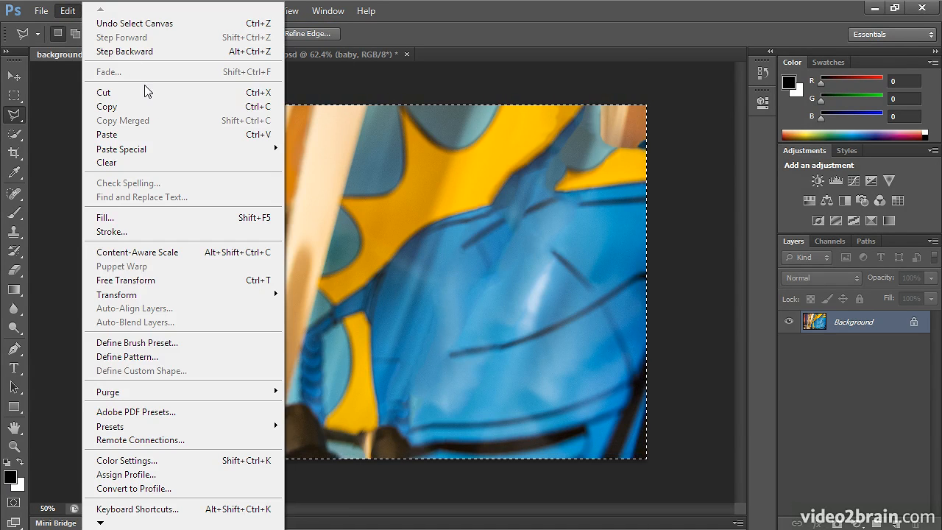
pyautogui.click(147, 107)
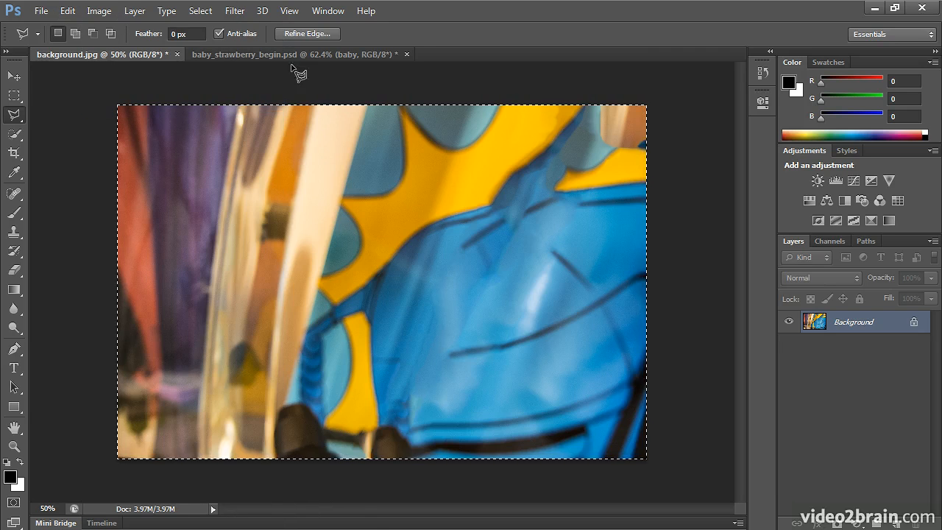
# Paste the copied image into baby_strawberry_begin.psd and nudge it left until it is flush with the canvas's left edge.
pyautogui.click(245, 55)
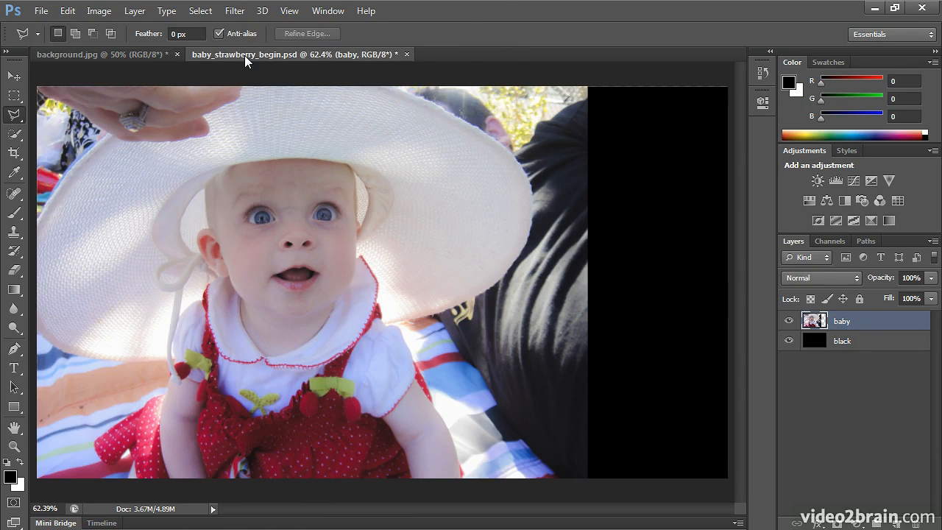
pyautogui.click(67, 13)
pyautogui.click(140, 134)
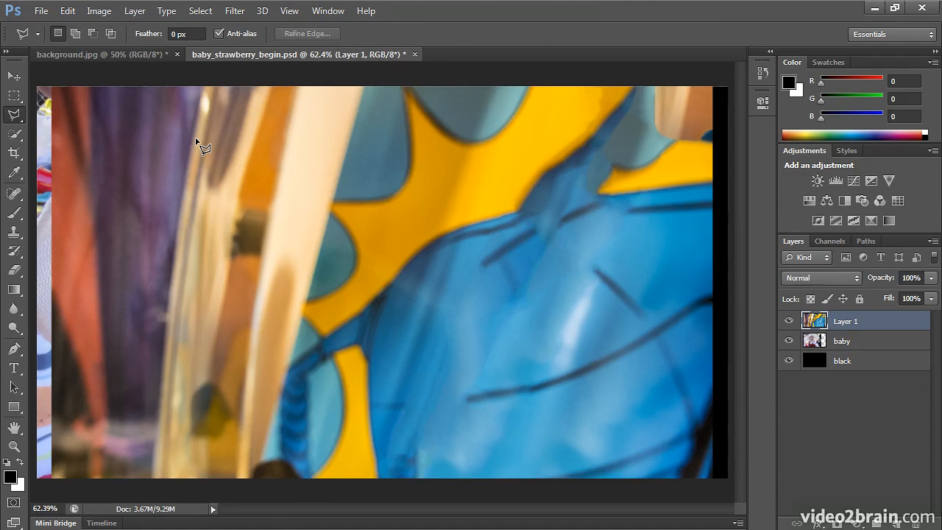
pyautogui.press('v')
pyautogui.hotkey('shift', 'Left')
pyautogui.hotkey('shift', 'Left')
pyautogui.hotkey('shift', 'Left')
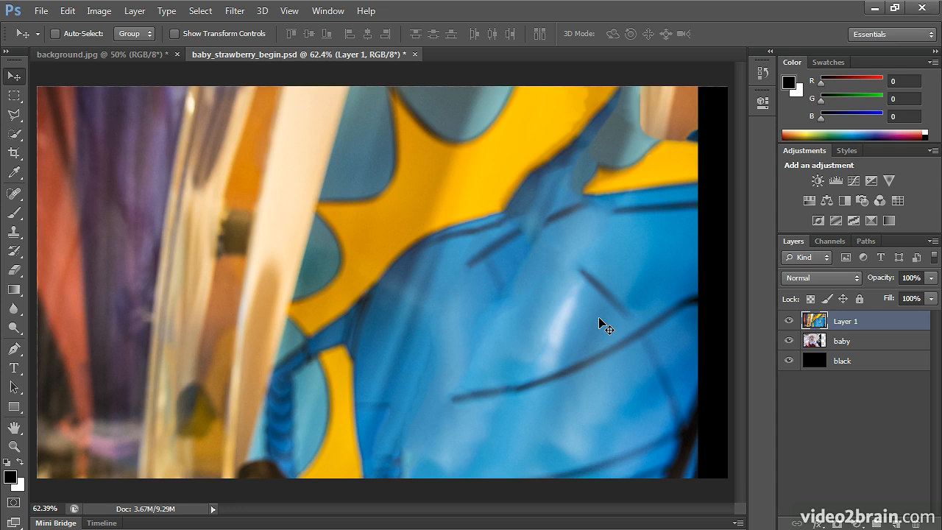
# Rename the pasted layer "background" and place it between the baby and black layers.
pyautogui.doubleClick(846, 321)
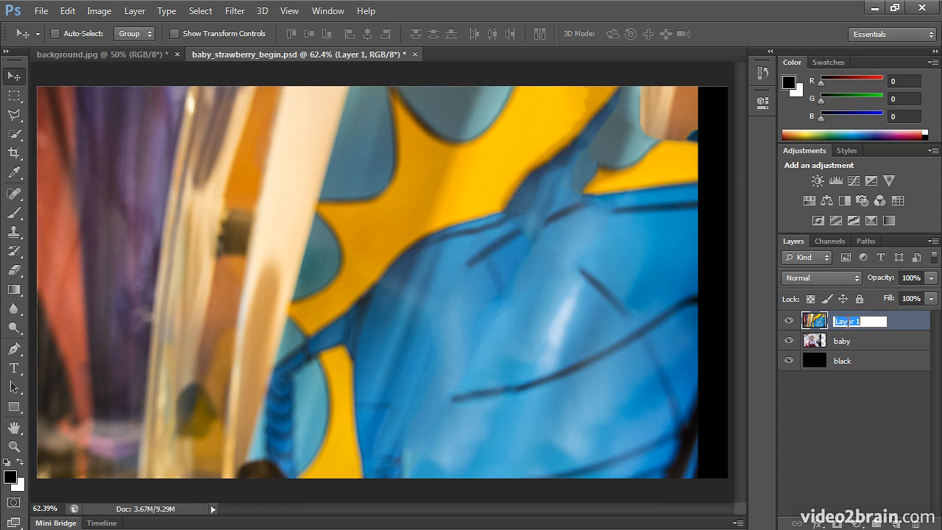
pyautogui.write('background')
pyautogui.press('Return')
pyautogui.moveTo(848, 327); pyautogui.dragTo(847, 355)
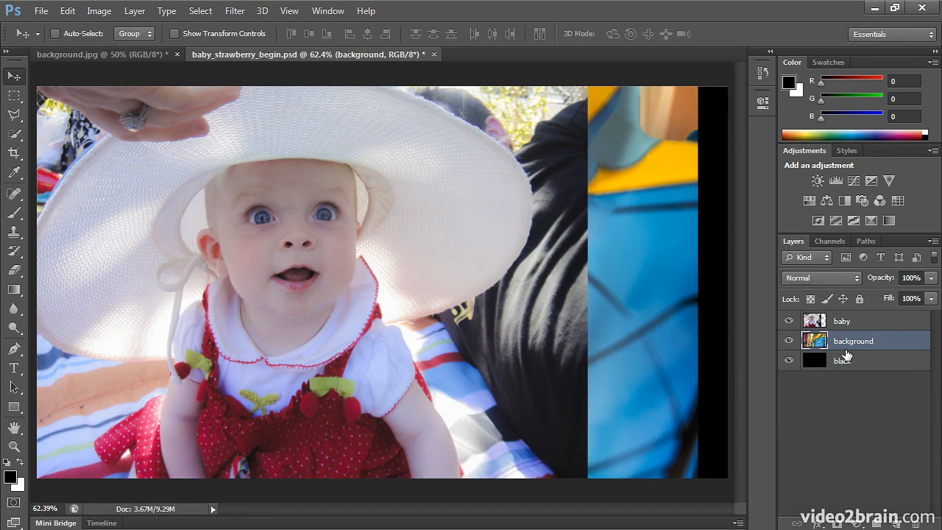
# On the baby layer, draw a loose freehand Lasso selection around the baby, the hat and the hand above it.
pyautogui.click(859, 321)
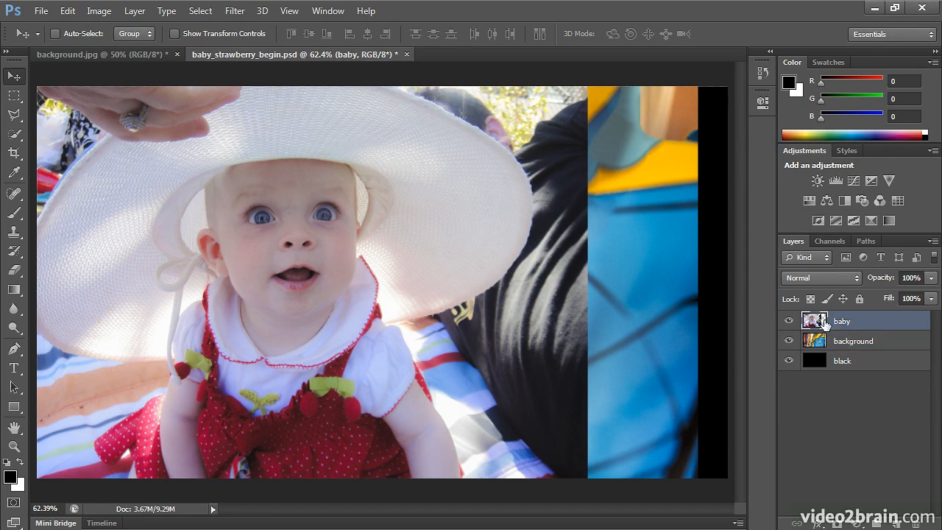
pyautogui.click(16, 116)
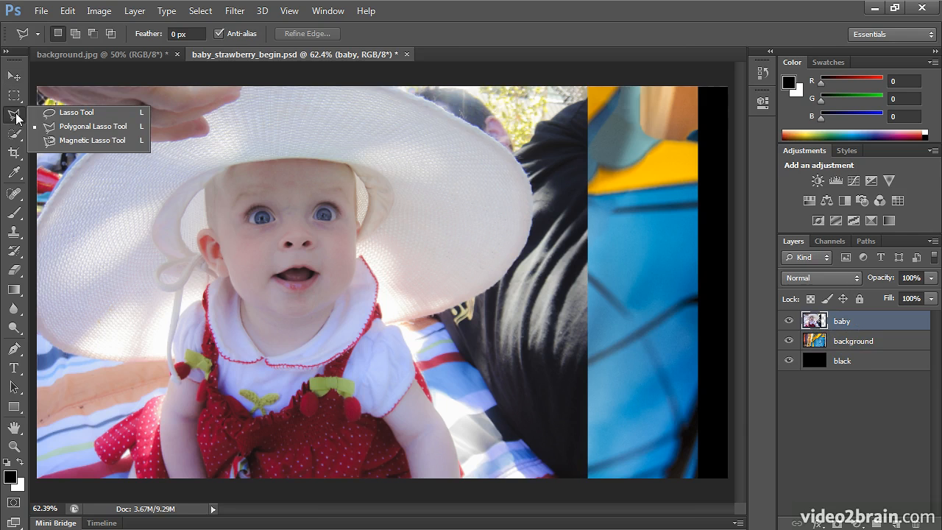
pyautogui.click(58, 112)
pyautogui.moveTo(73, 138)
pyautogui.mouseDown()
pyautogui.moveTo(156, 81)
pyautogui.moveTo(202, 70)
pyautogui.moveTo(320, 71)
pyautogui.moveTo(394, 74)
pyautogui.moveTo(486, 110)
pyautogui.moveTo(533, 151)
pyautogui.moveTo(555, 206)
pyautogui.moveTo(534, 280)
pyautogui.moveTo(488, 312)
pyautogui.moveTo(436, 325)
pyautogui.moveTo(427, 349)
pyautogui.moveTo(455, 434)
pyautogui.moveTo(476, 430)
pyautogui.moveTo(469, 485)
pyautogui.moveTo(408, 504)
pyautogui.moveTo(141, 502)
pyautogui.moveTo(100, 499)
pyautogui.moveTo(50, 458)
pyautogui.moveTo(55, 439)
pyautogui.moveTo(105, 411)
pyautogui.moveTo(141, 377)
pyautogui.moveTo(61, 370)
pyautogui.moveTo(31, 345)
pyautogui.moveTo(23, 316)
pyautogui.moveTo(19, 250)
pyautogui.moveTo(34, 190)
pyautogui.moveTo(73, 137)
pyautogui.moveTo(94, 144)
pyautogui.mouseUp()
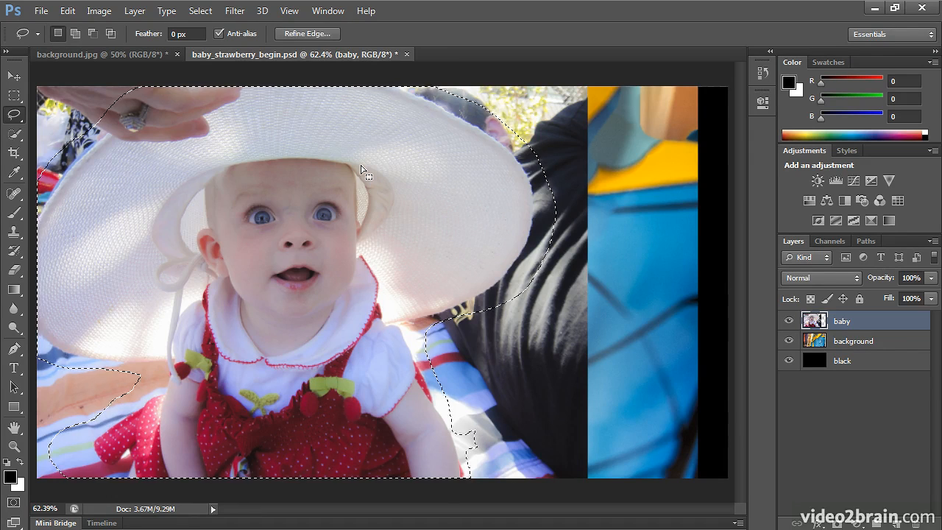
# Clean up the Lasso selection beside the baby's arm, subtracting the jagged bump and adding strips along the arm to smooth the outline.
pyautogui.click(93, 34)
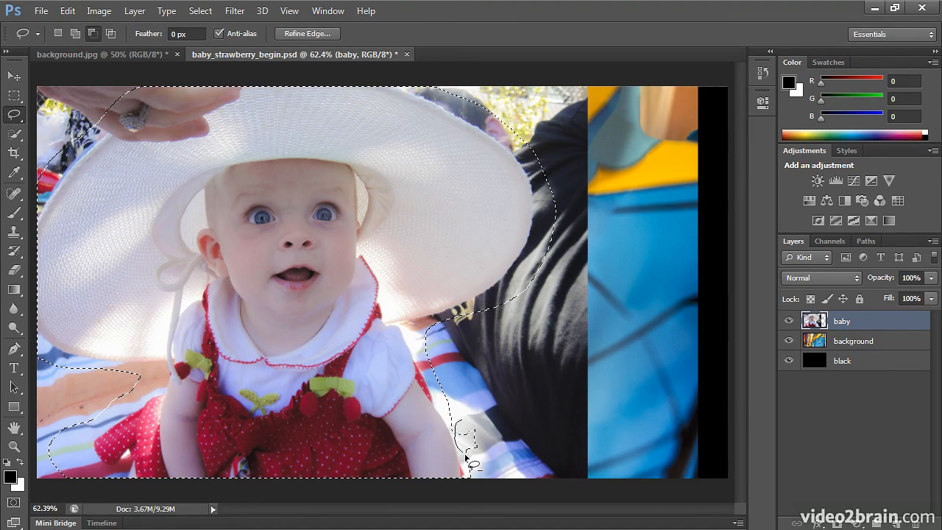
pyautogui.moveTo(473, 465)
pyautogui.mouseDown()
pyautogui.moveTo(498, 460)
pyautogui.moveTo(503, 446)
pyautogui.moveTo(459, 420)
pyautogui.mouseUp()
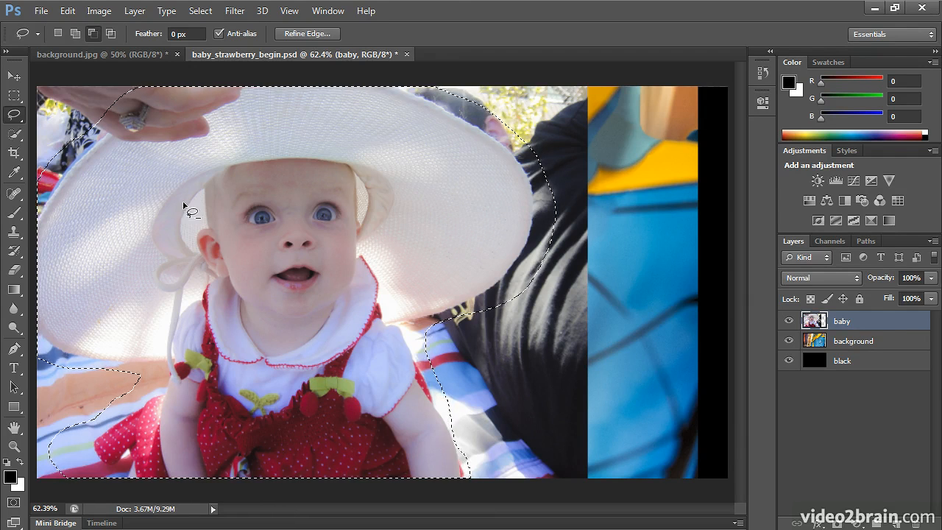
pyautogui.click(75, 34)
pyautogui.moveTo(418, 428); pyautogui.dragTo(447, 413)
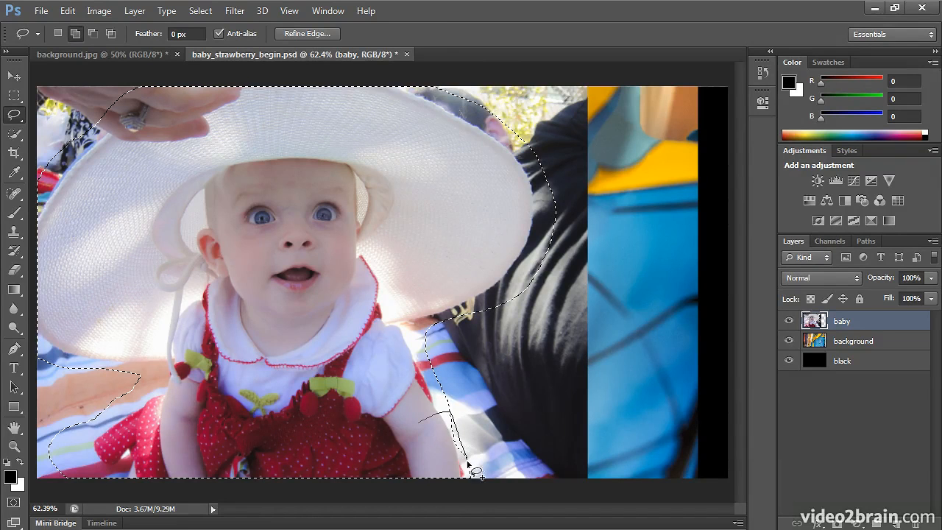
pyautogui.moveTo(442, 471); pyautogui.dragTo(418, 429)
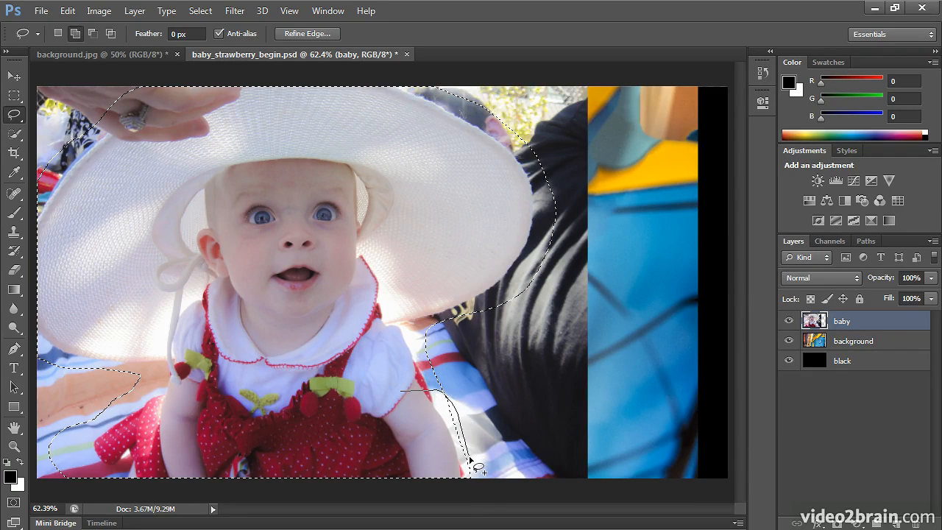
pyautogui.moveTo(427, 482)
pyautogui.mouseDown()
pyautogui.moveTo(388, 444)
pyautogui.moveTo(385, 414)
pyautogui.moveTo(397, 398)
pyautogui.mouseUp()
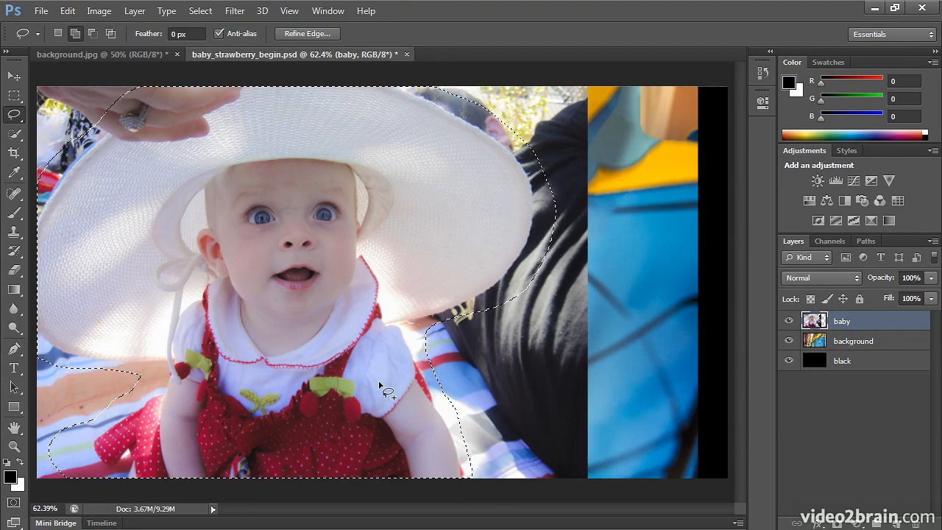
# Feather the selection by 35 pixels and turn it into a layer mask on the baby layer.
pyautogui.click(213, 12)
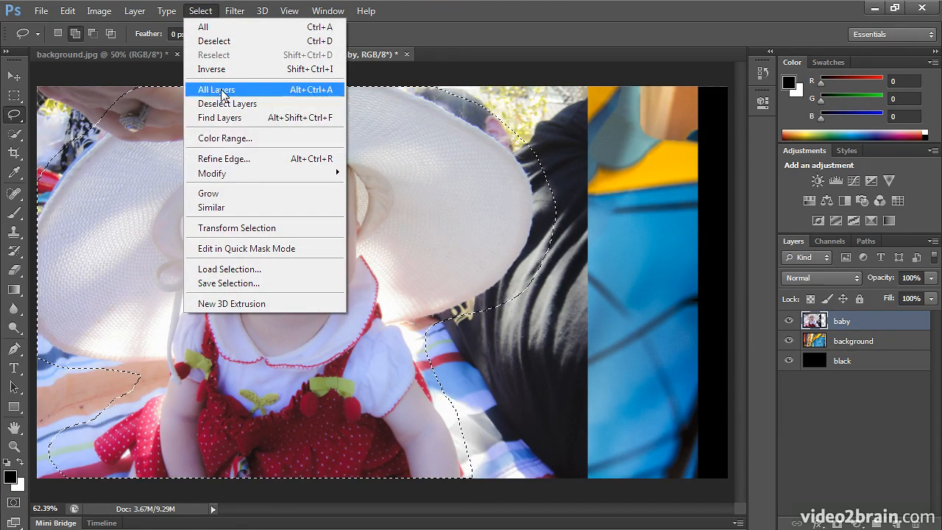
pyautogui.moveTo(232, 168)
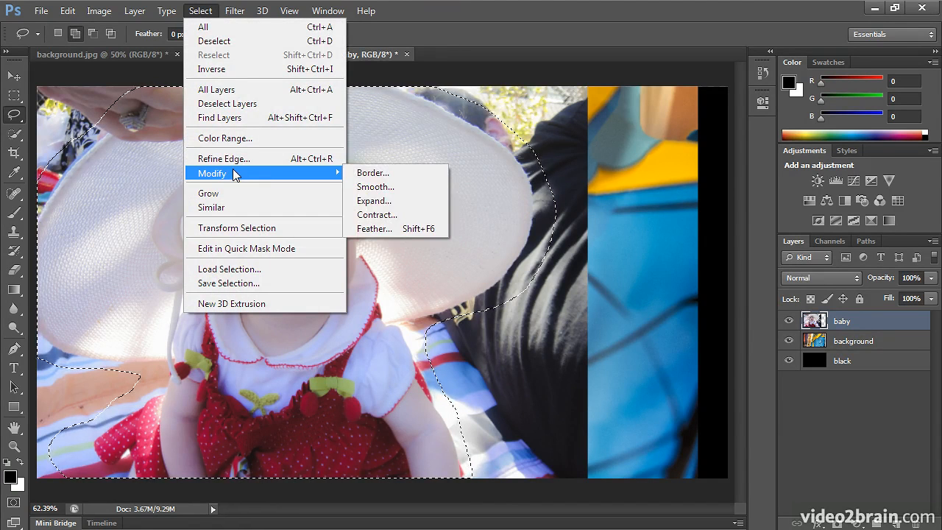
pyautogui.click(376, 226)
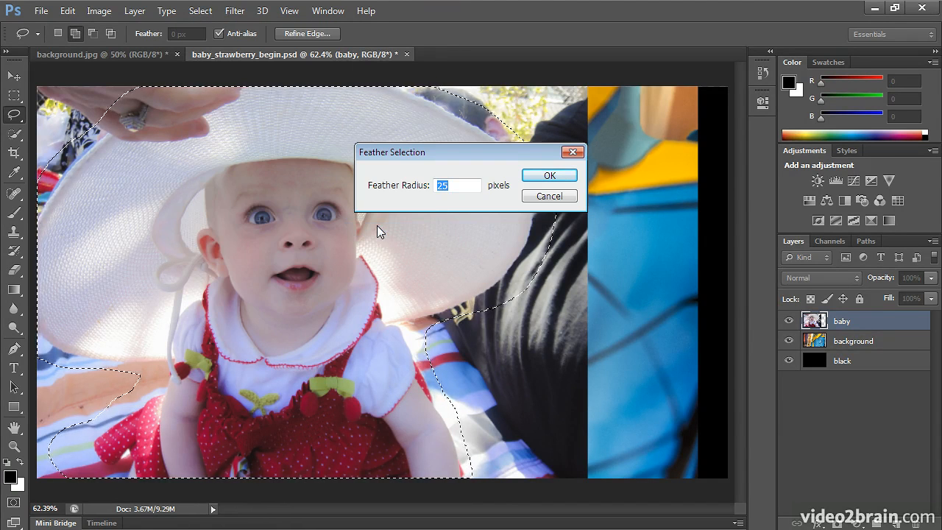
pyautogui.write('35')
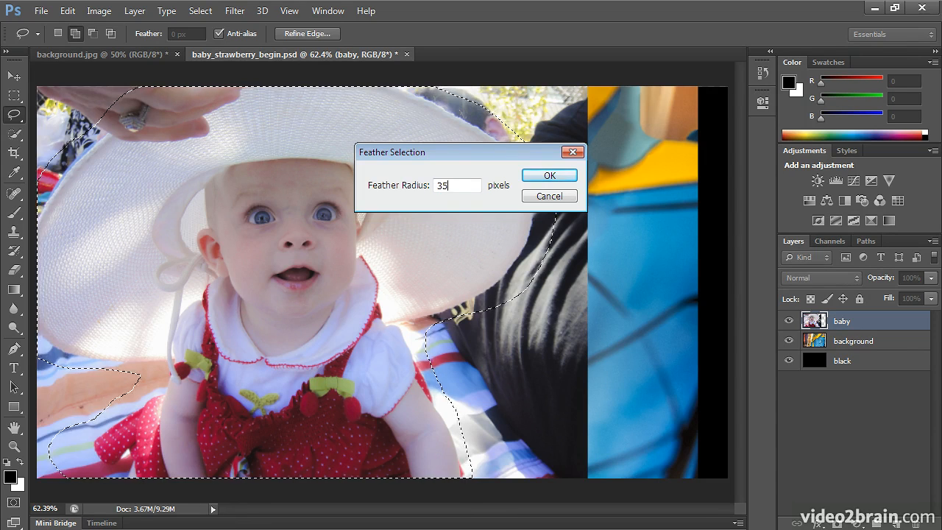
pyautogui.press('Return')
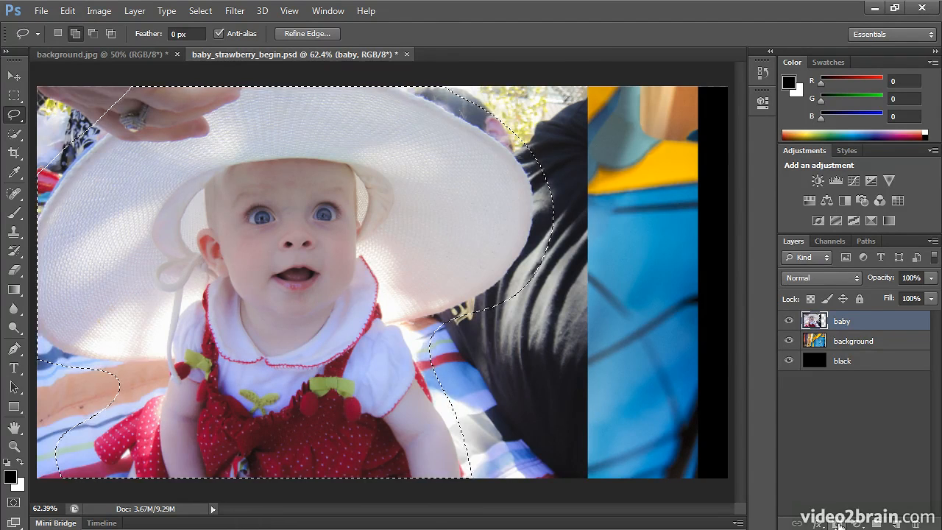
pyautogui.click(838, 523)
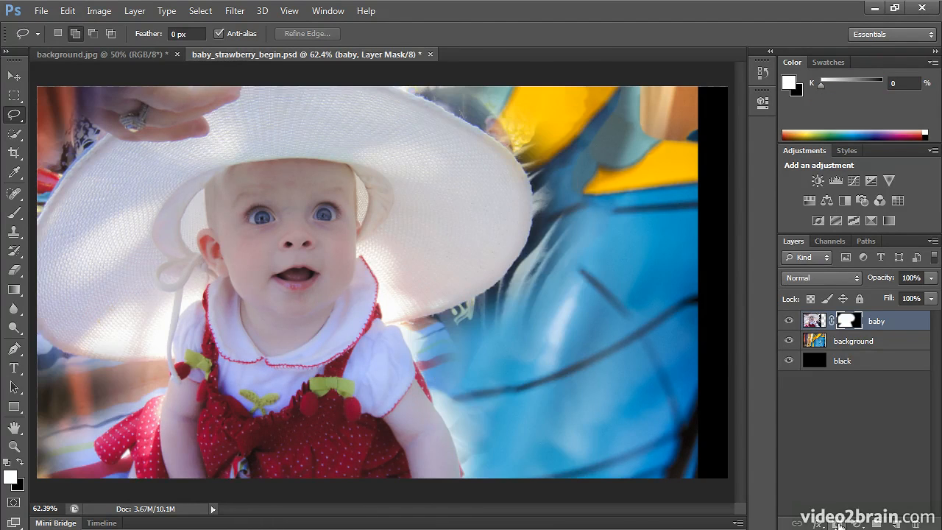